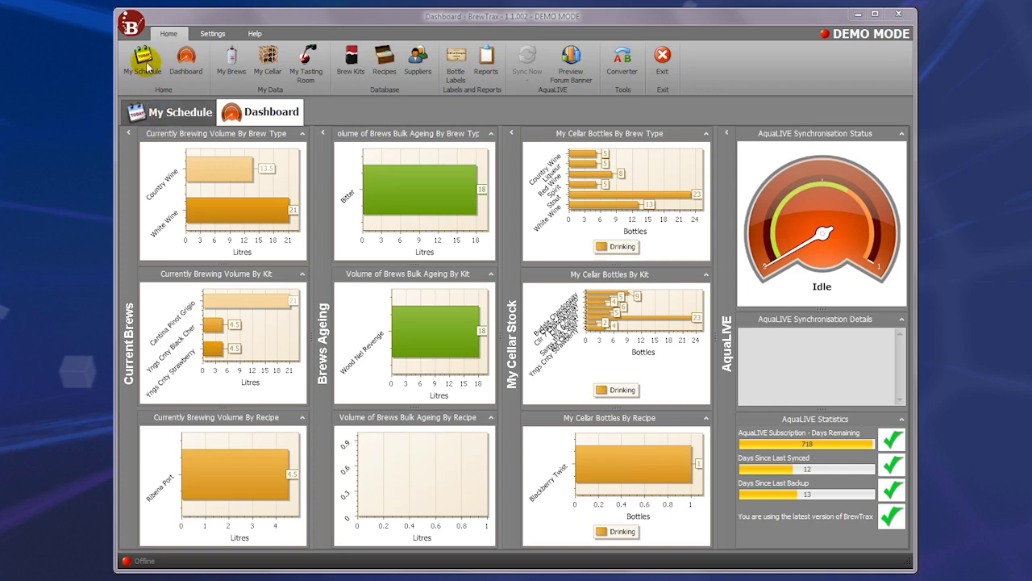
# Open the My Brews list and select the completed Country Wine brew with batch ID 10/09-01
pyautogui.click(232, 70)
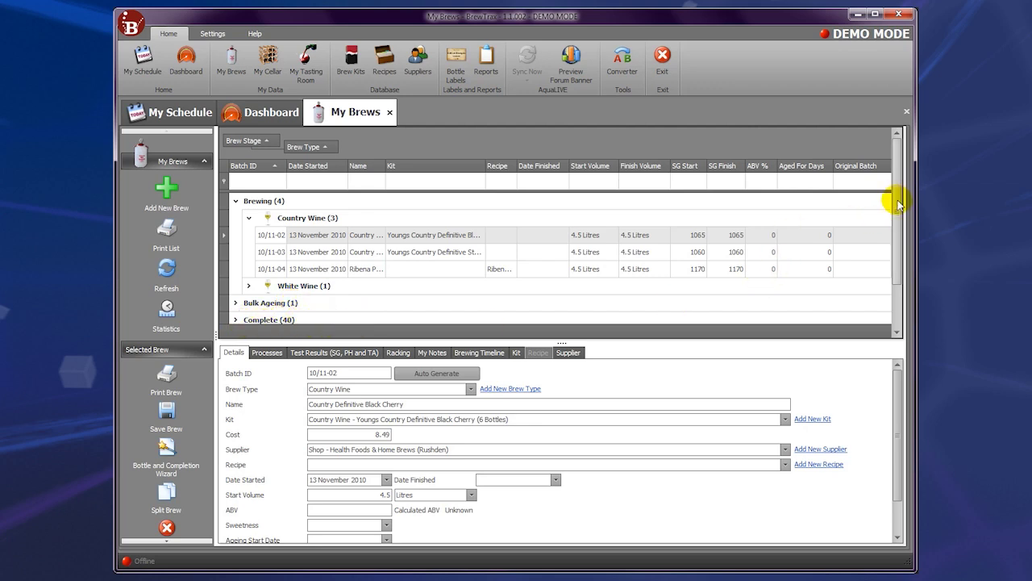
pyautogui.scroll(-1, 894, 203)
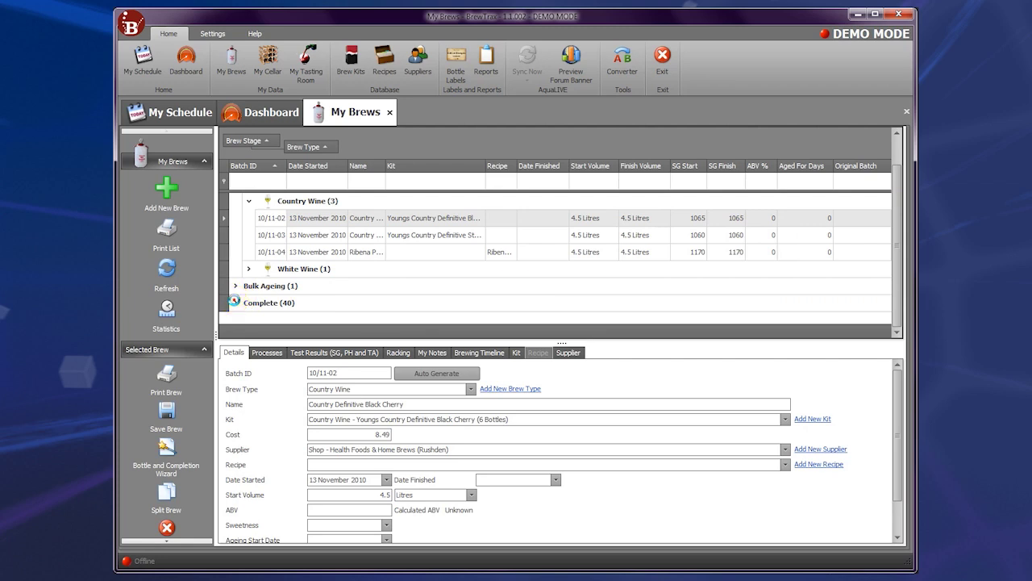
pyautogui.click(237, 302)
pyautogui.scroll(-2, 332, 296)
pyautogui.scroll(-2, 332, 296)
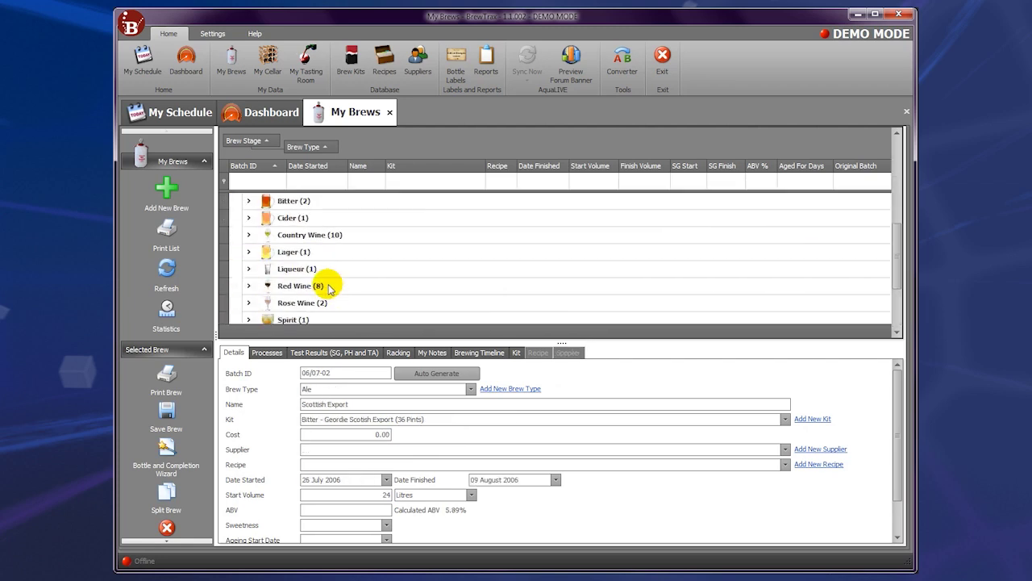
pyautogui.click(248, 235)
pyautogui.scroll(-3, 330, 271)
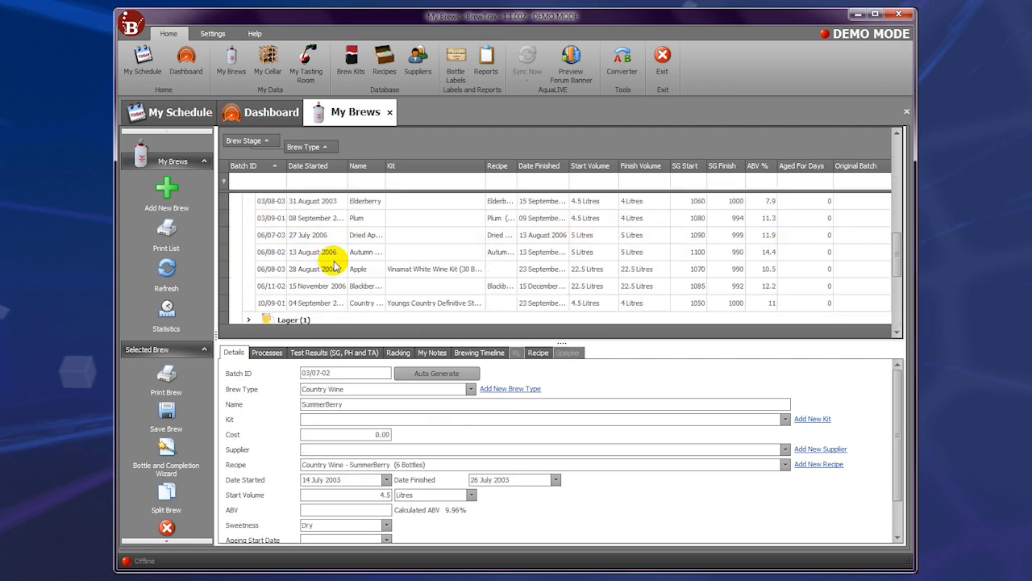
pyautogui.click(334, 303)
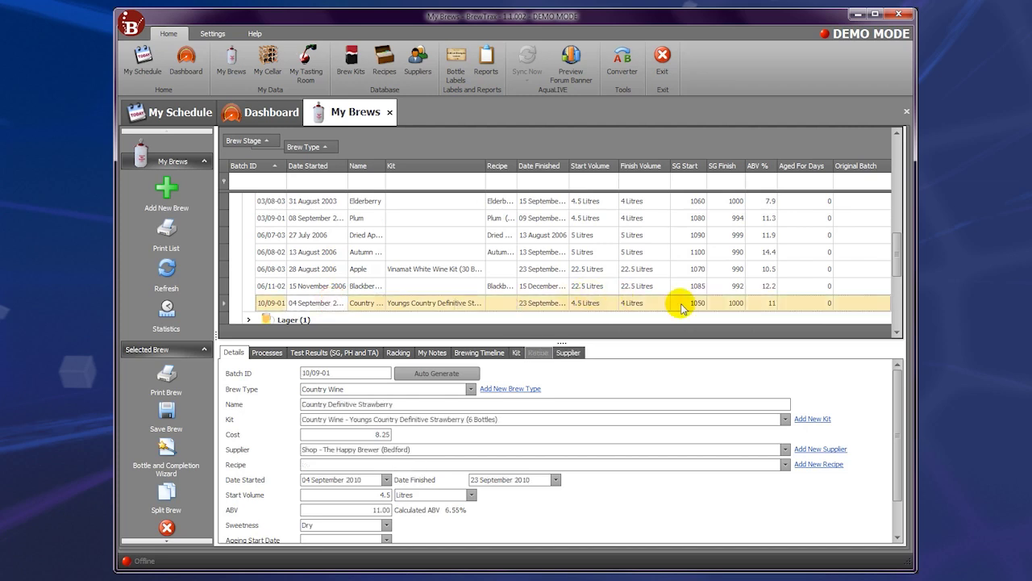
# Review the selected brew's processes, test results, racking, notes and brewing timeline through late September 2010
pyautogui.click(274, 353)
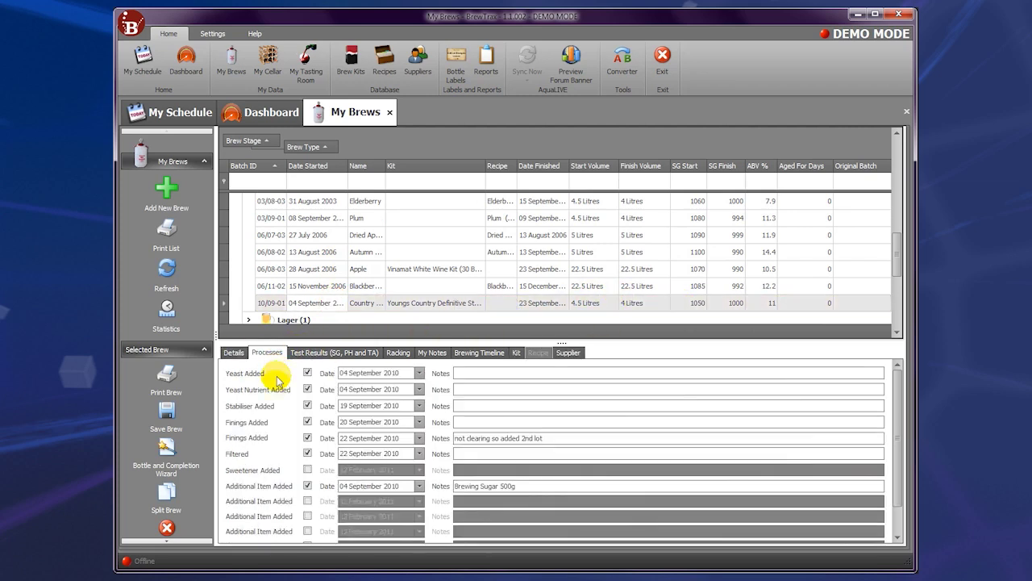
pyautogui.click(336, 353)
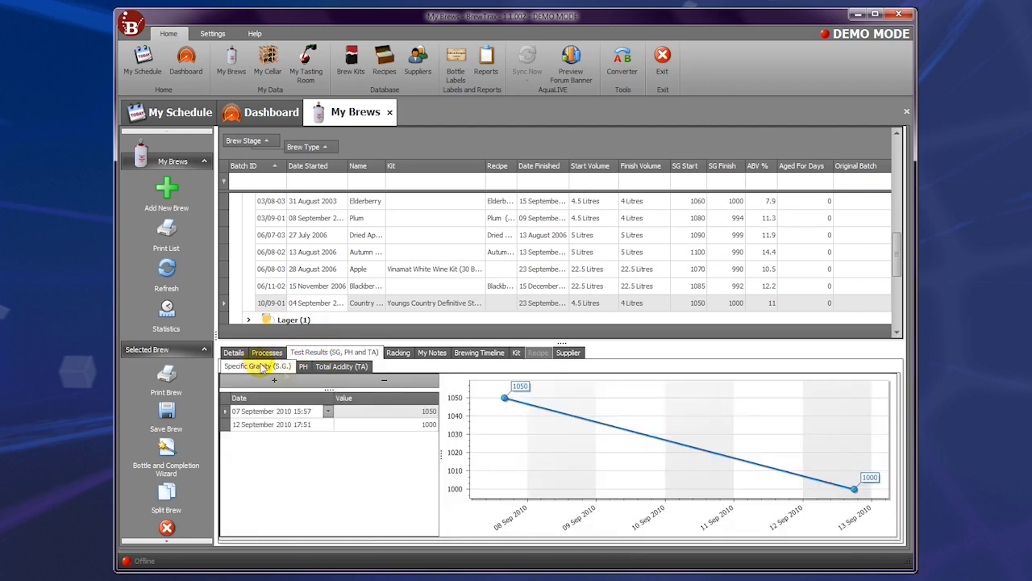
pyautogui.click(401, 358)
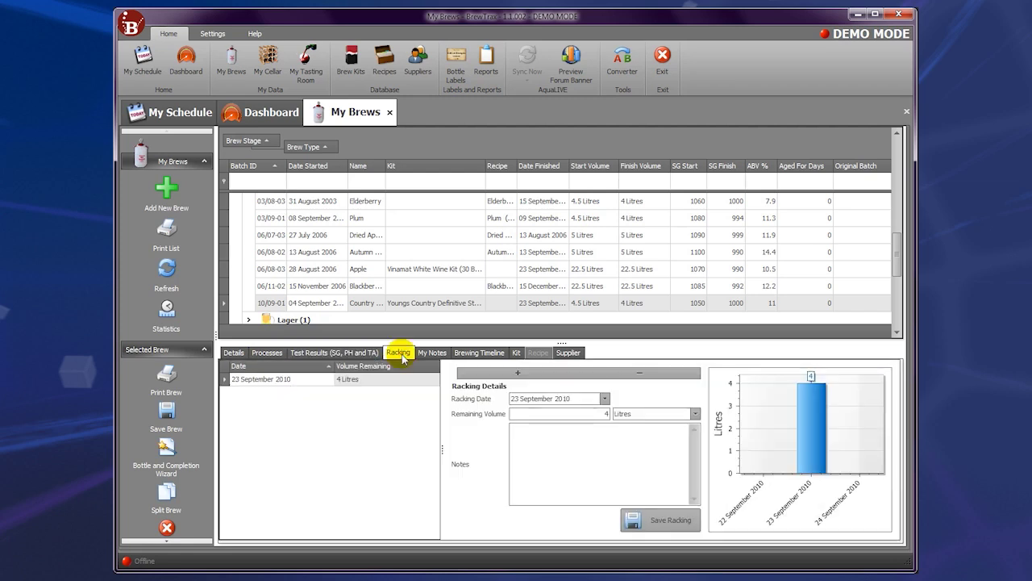
pyautogui.click(430, 355)
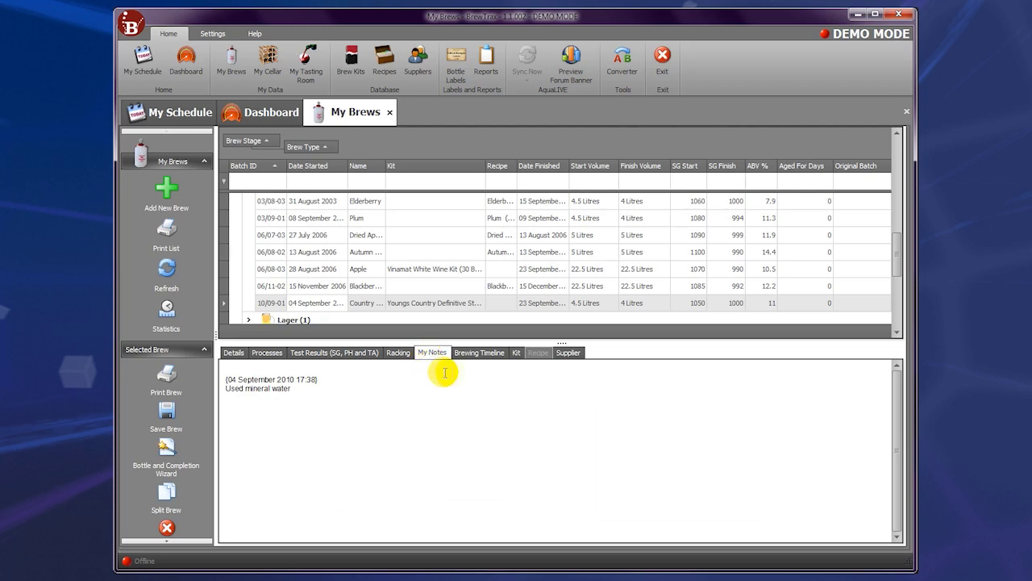
pyautogui.click(476, 353)
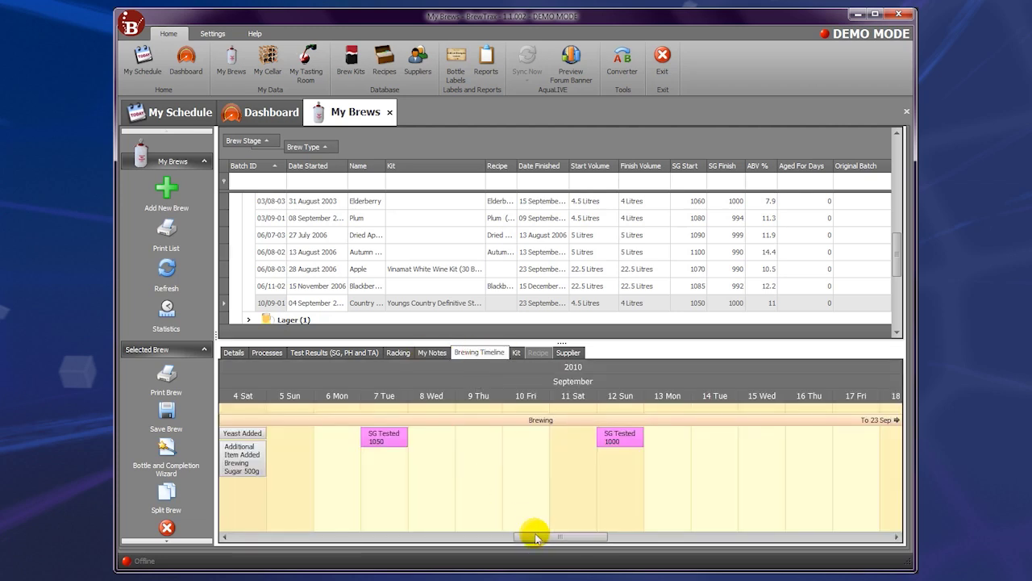
pyautogui.moveTo(537, 536); pyautogui.dragTo(613, 547)
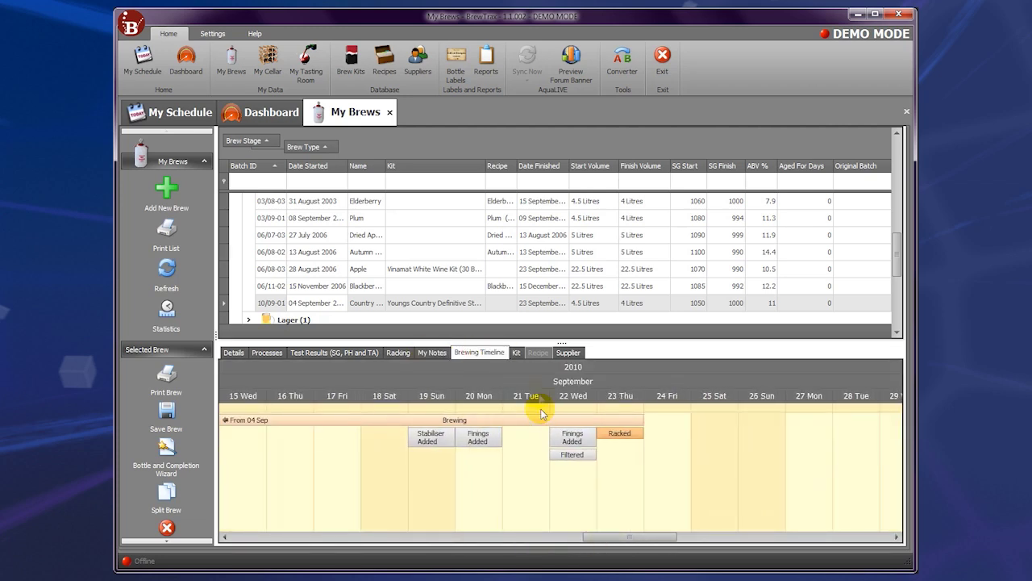
# Examine the kit report and the supplier report of the selected brew down to their brew and purchase listings
pyautogui.click(516, 352)
pyautogui.moveTo(901, 392); pyautogui.dragTo(901, 450)
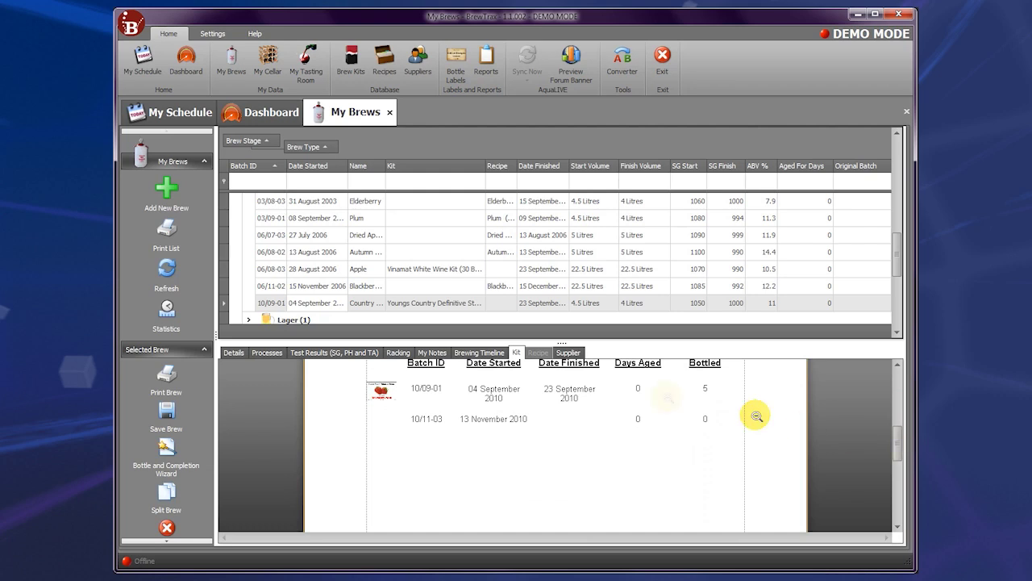
pyautogui.click(567, 353)
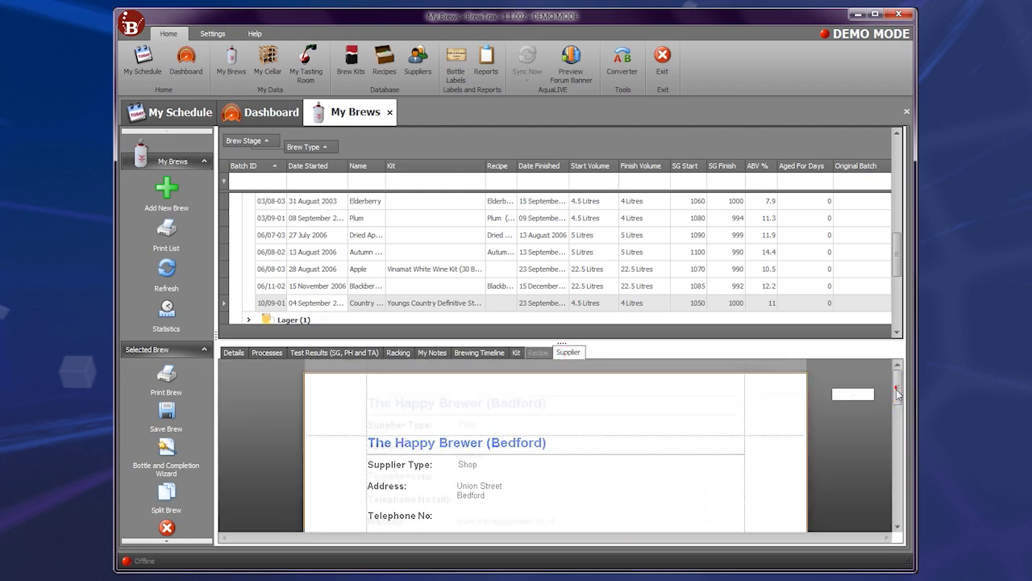
pyautogui.moveTo(897, 389); pyautogui.dragTo(898, 465)
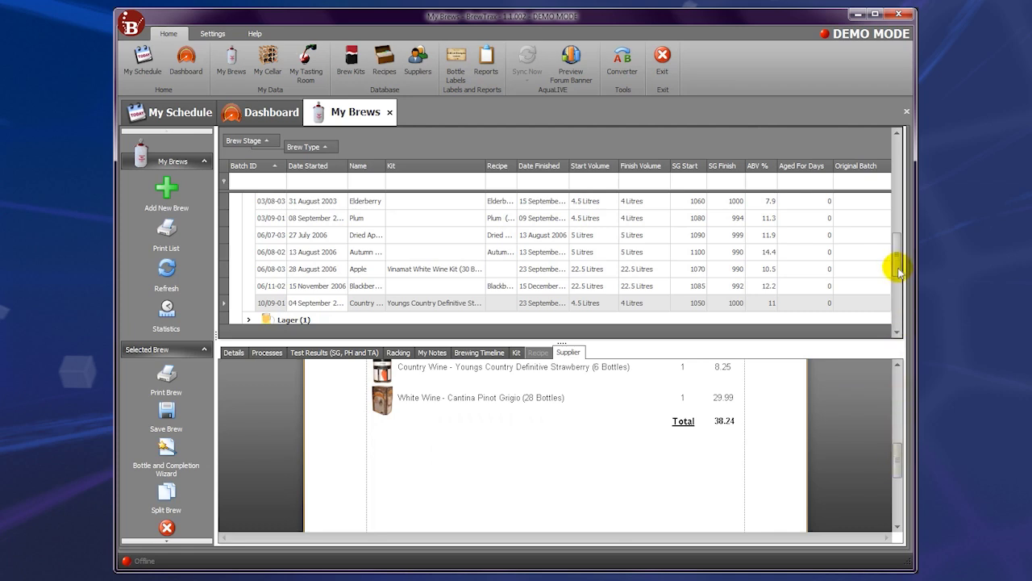
# Browse the extra columns offered by the brew list's Column Chooser and close it without adding any
pyautogui.moveTo(893, 261)
pyautogui.mouseDown()
pyautogui.moveTo(898, 212)
pyautogui.moveTo(891, 246)
pyautogui.mouseUp()
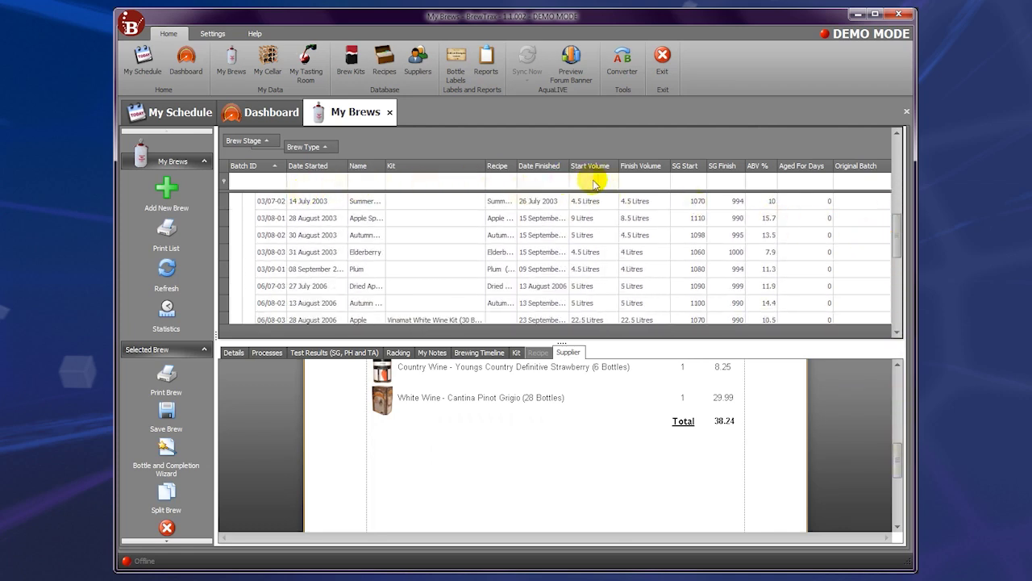
pyautogui.rightClick(633, 164)
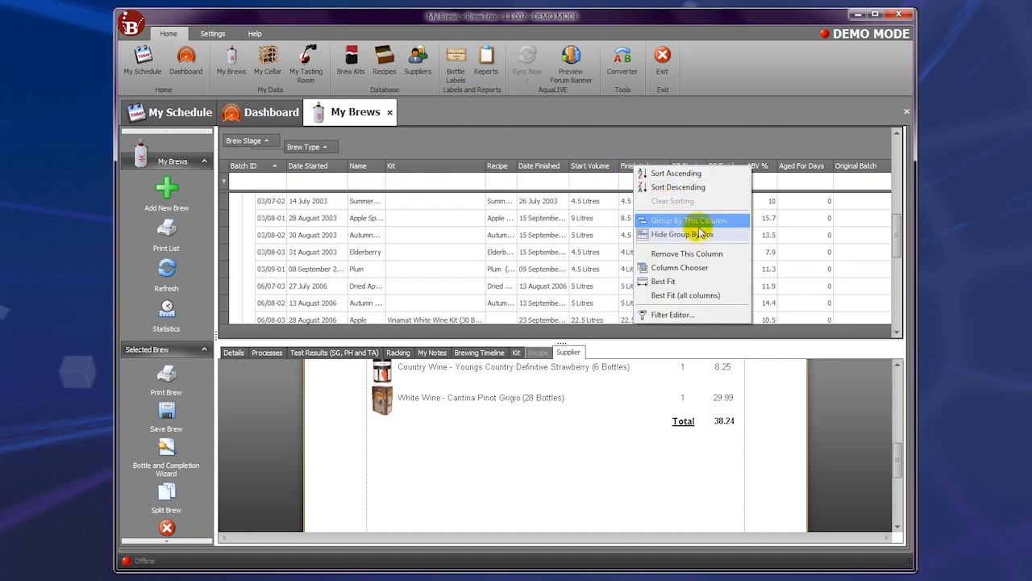
pyautogui.click(705, 268)
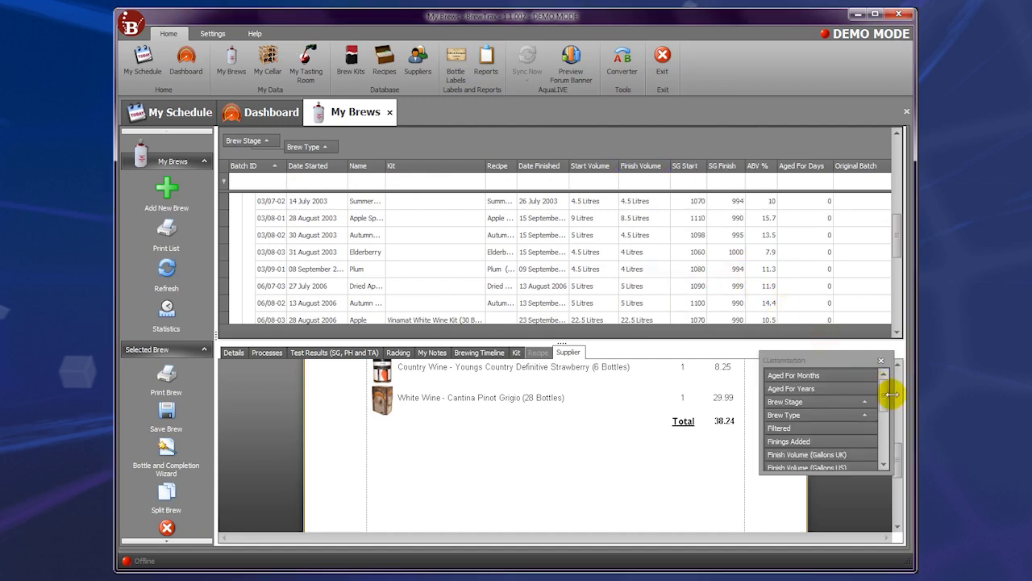
pyautogui.moveTo(883, 394); pyautogui.dragTo(882, 436)
pyautogui.click(881, 360)
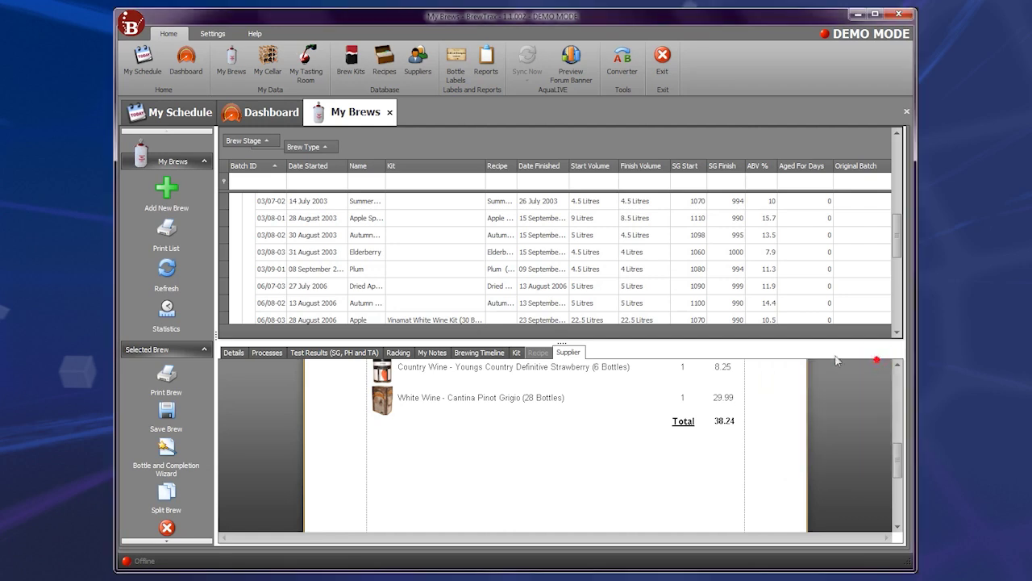
# Start a new brew made from a kit, choosing the favourite red wine kit Cellar 7 Merlot (30 Bottles)
pyautogui.click(162, 190)
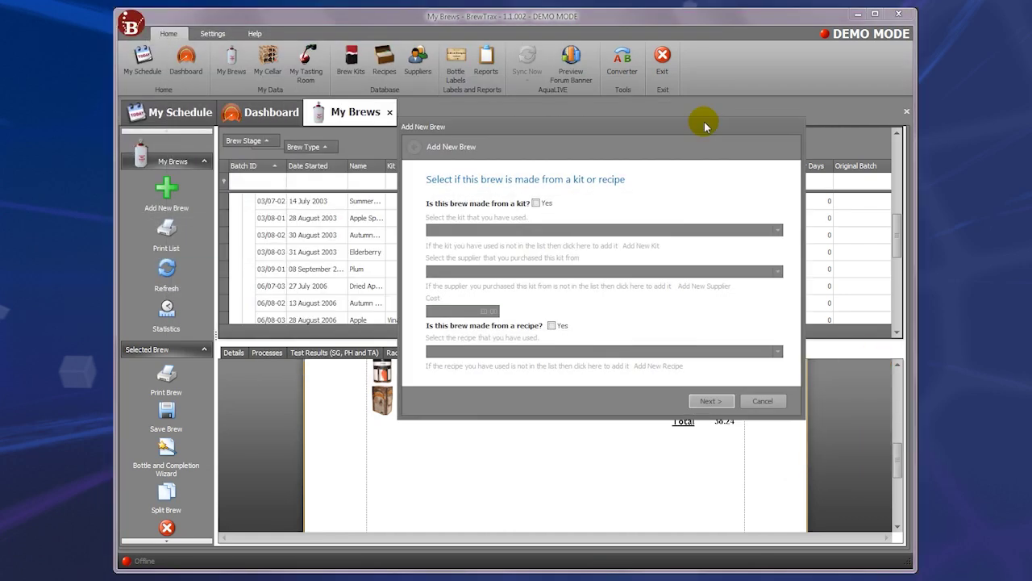
pyautogui.click(536, 204)
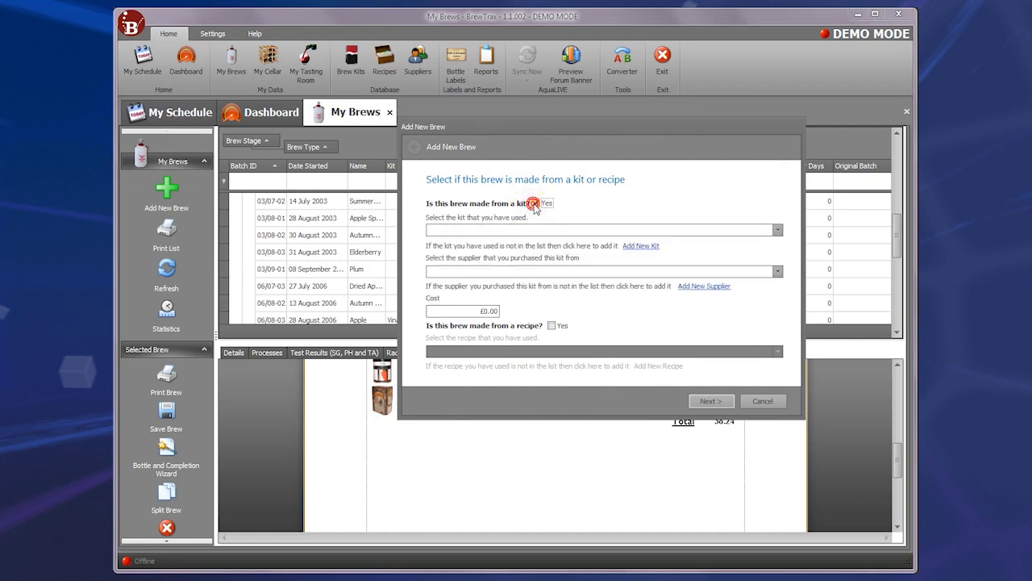
pyautogui.click(589, 231)
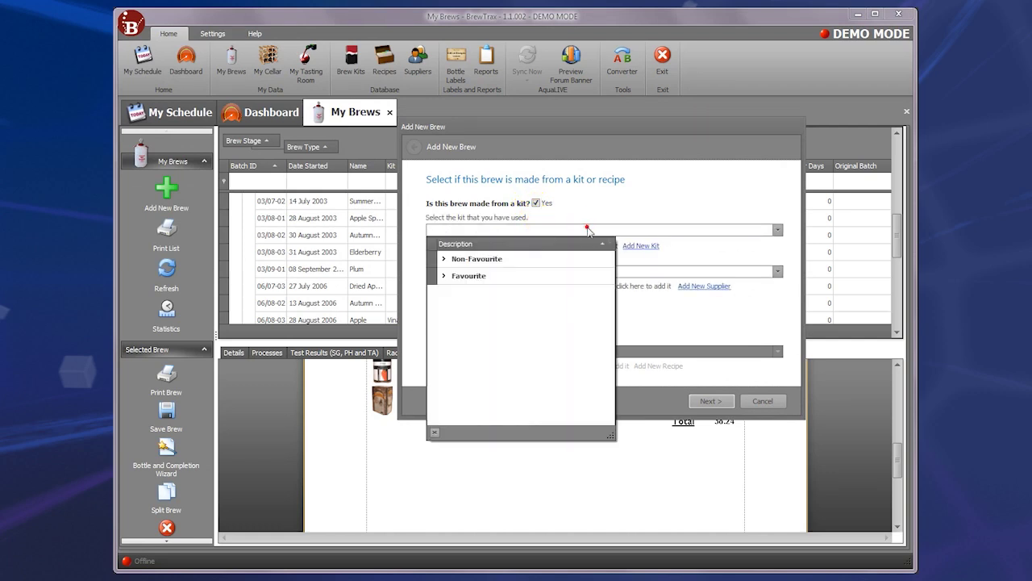
pyautogui.click(444, 276)
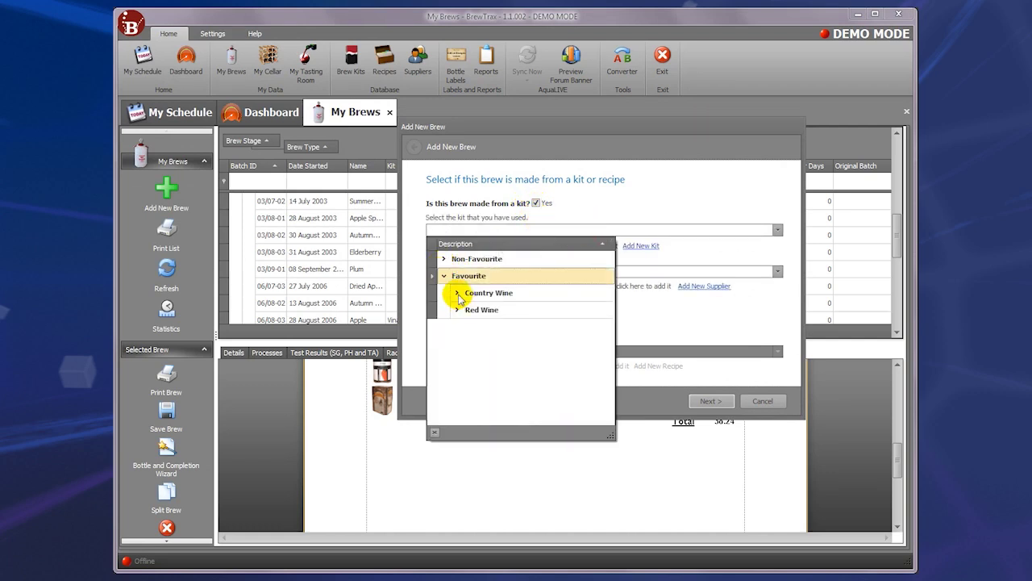
pyautogui.click(456, 310)
pyautogui.click(470, 326)
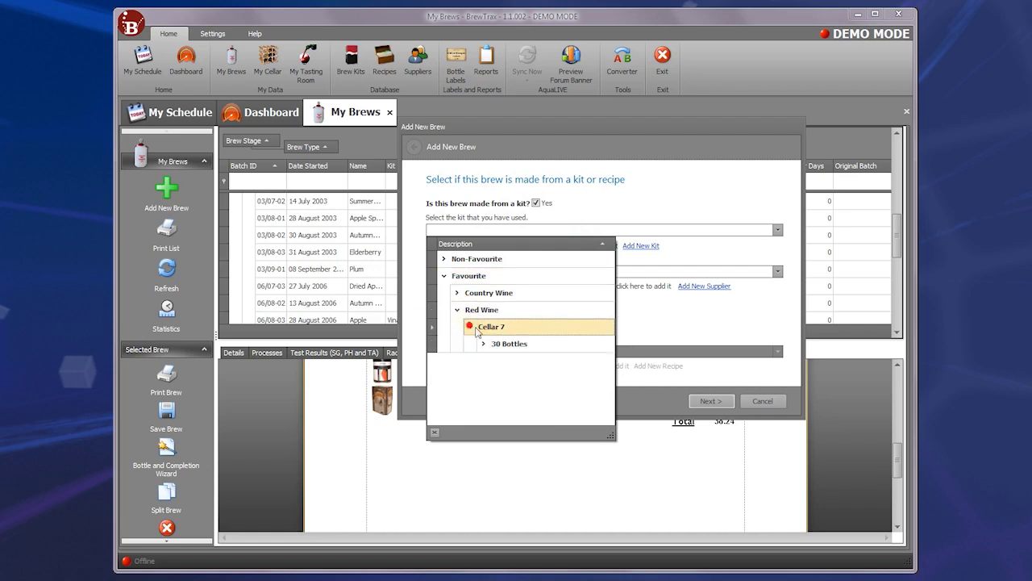
pyautogui.click(483, 344)
pyautogui.click(500, 360)
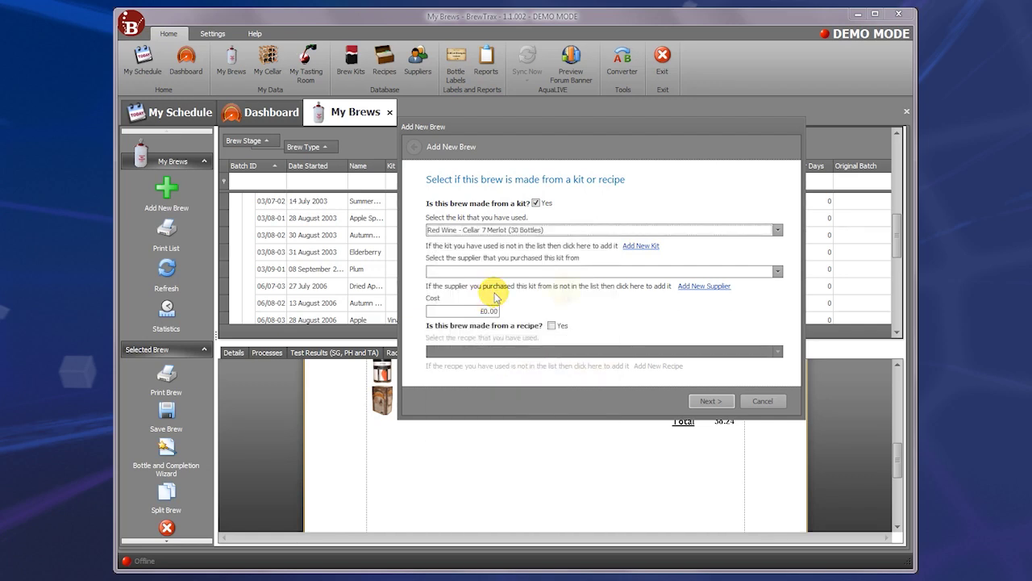
# Set the kit's supplier to the favourite shop Keg 9 (Wellingborough) and continue to the brew details
pyautogui.click(777, 271)
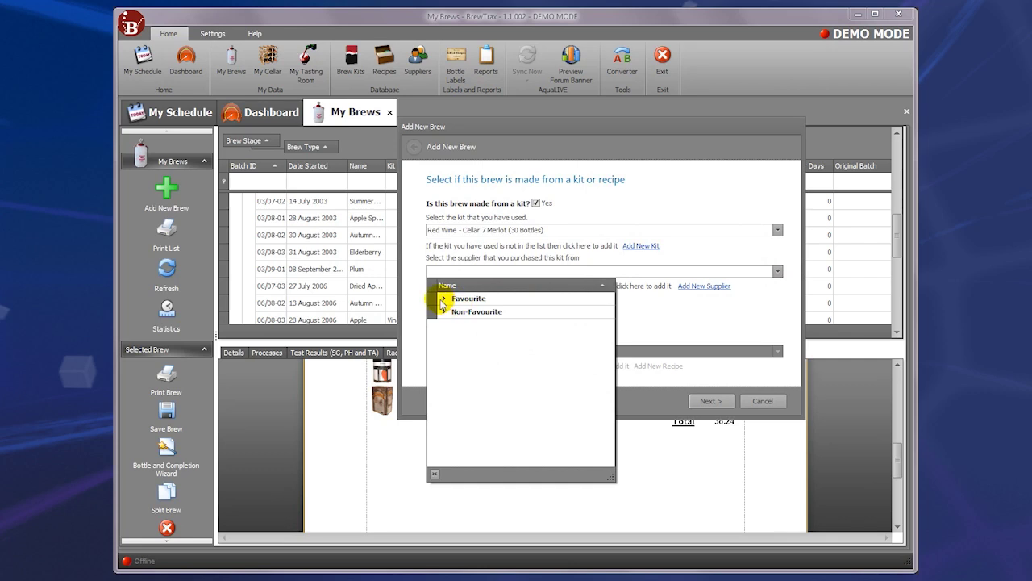
pyautogui.click(442, 299)
pyautogui.click(445, 311)
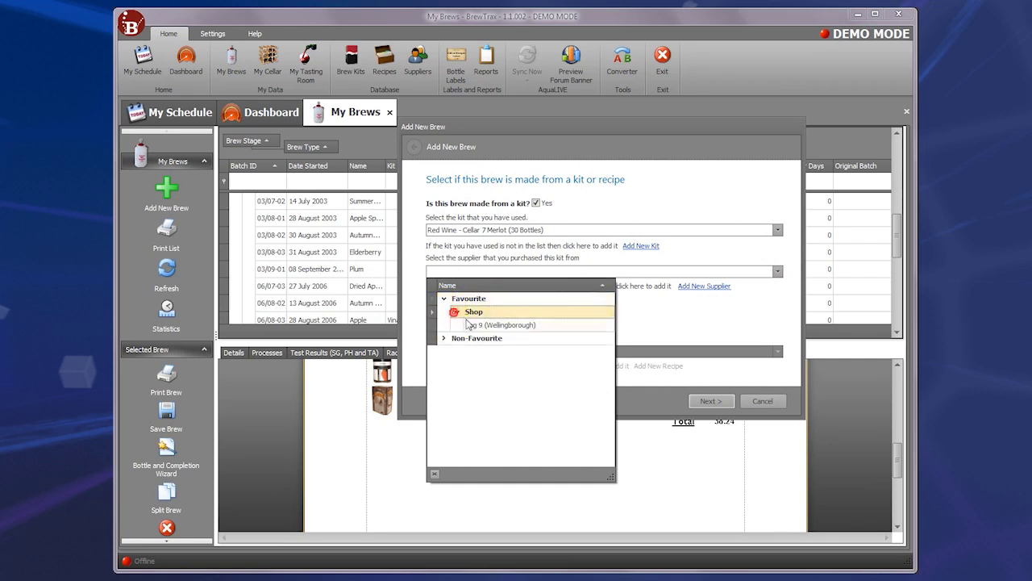
pyautogui.click(484, 324)
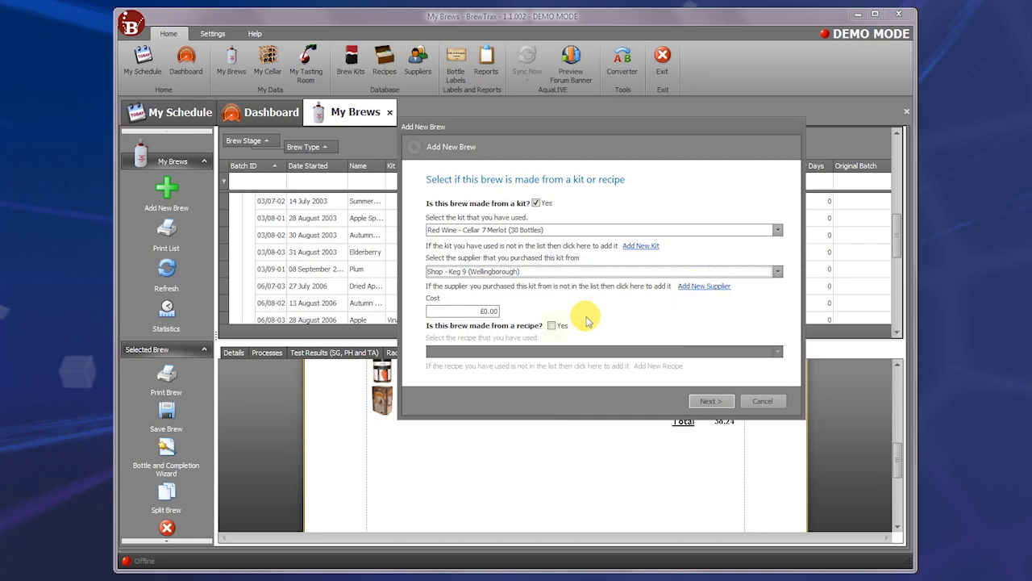
pyautogui.click(698, 403)
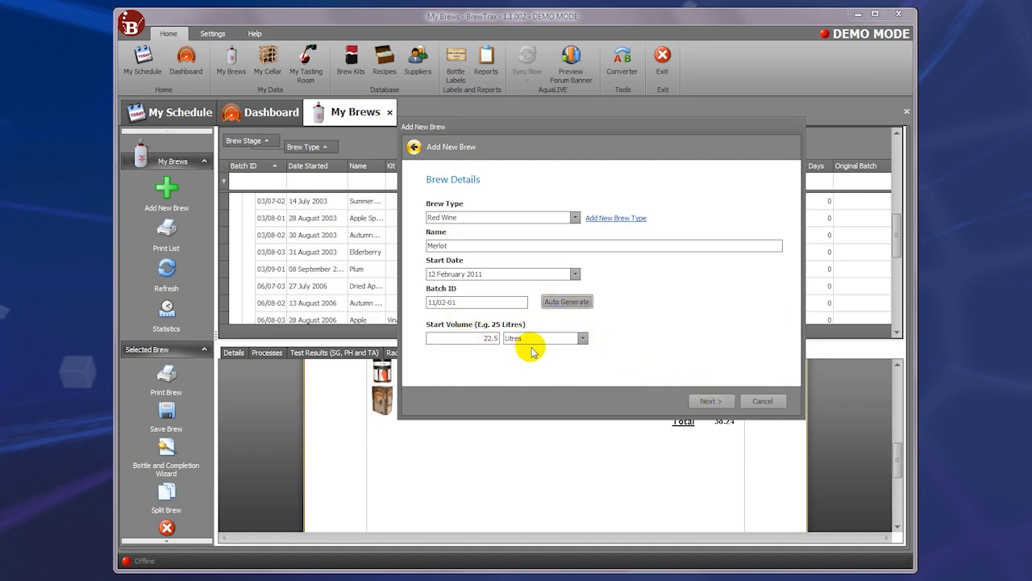
# Accept the prefilled Merlot brew details, leave the initial test values and notes empty, and finish adding the brew
pyautogui.click(708, 401)
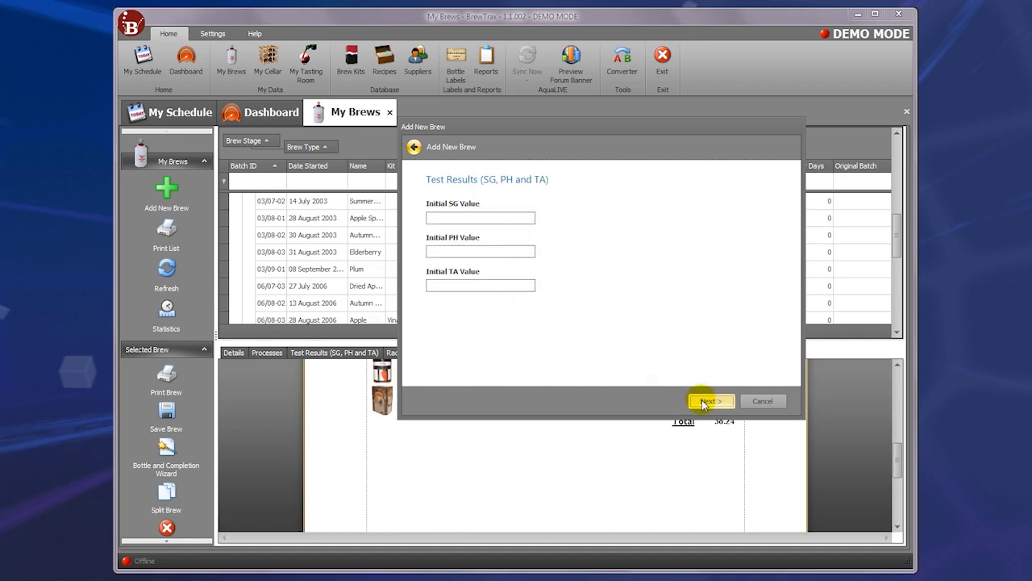
pyautogui.click(706, 401)
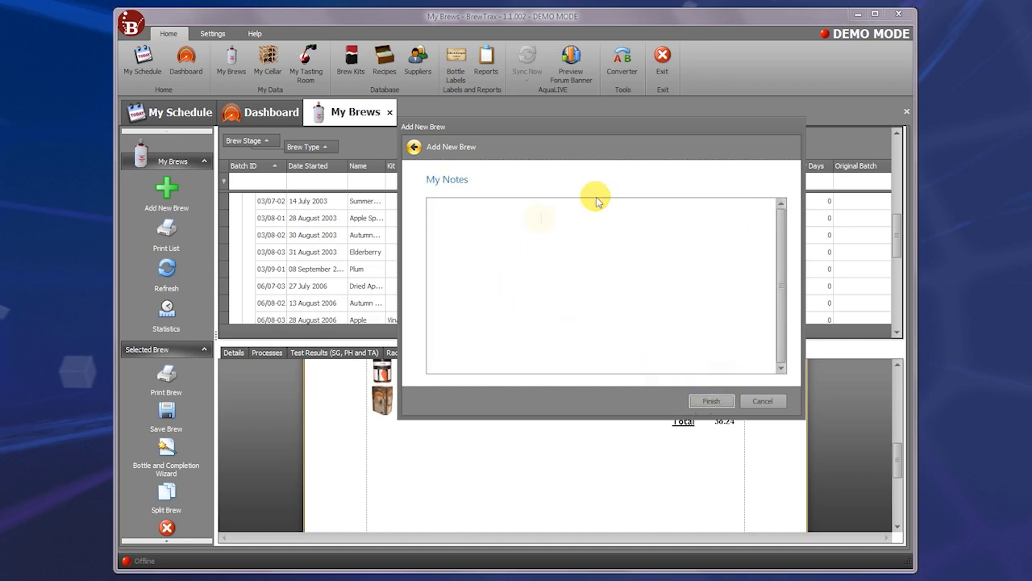
pyautogui.click(706, 401)
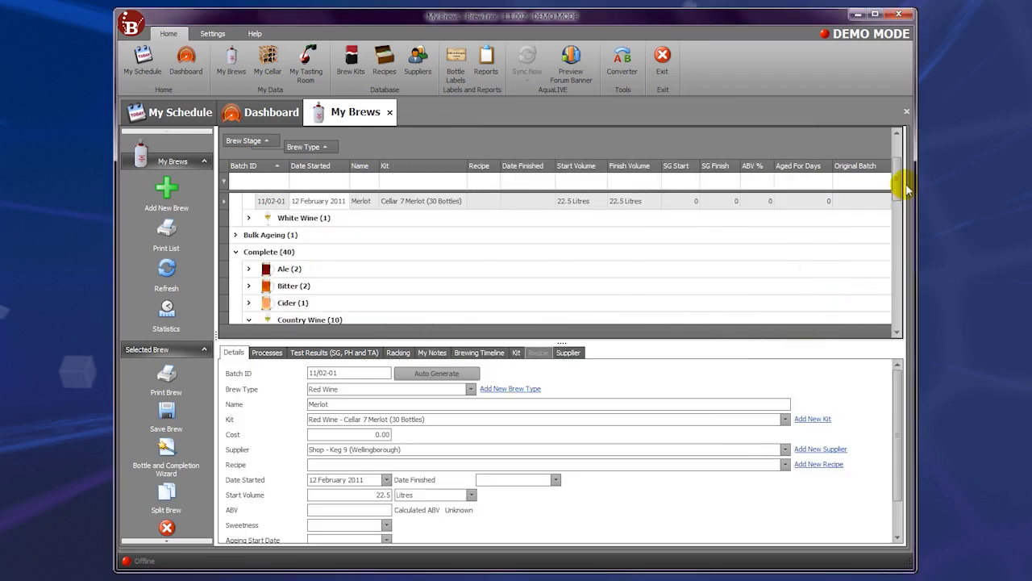
pyautogui.scroll(3, 899, 167)
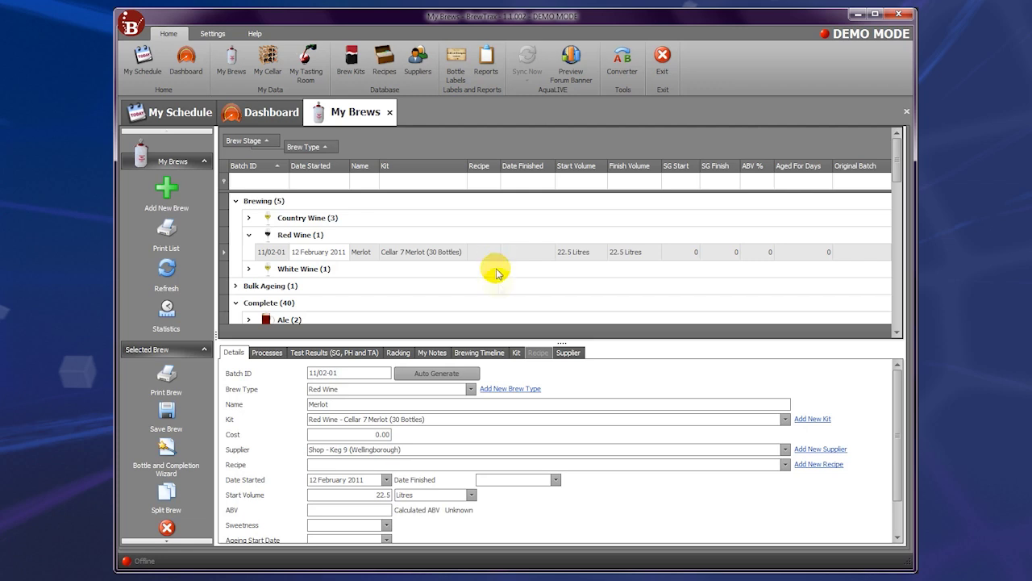
# Look at the new Merlot brew's remaining detail fields and its Ageing Start Date calendar without choosing a date
pyautogui.moveTo(899, 428); pyautogui.dragTo(901, 454)
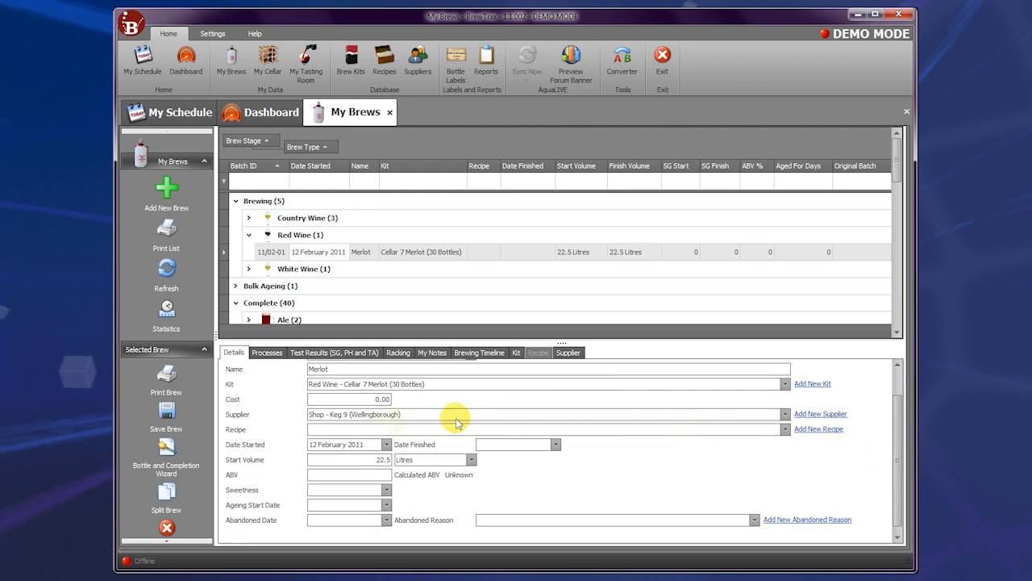
pyautogui.click(388, 505)
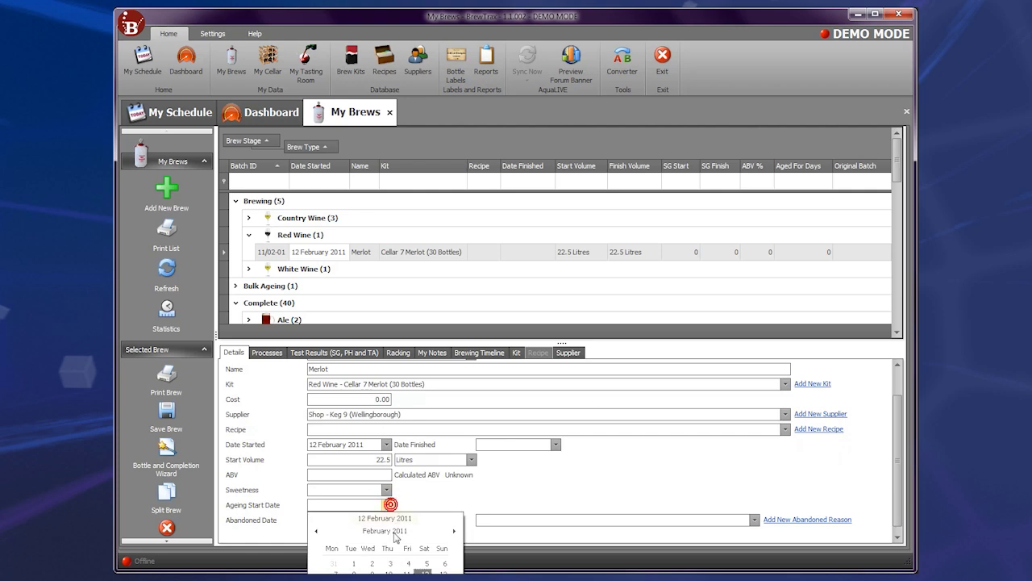
pyautogui.click(479, 491)
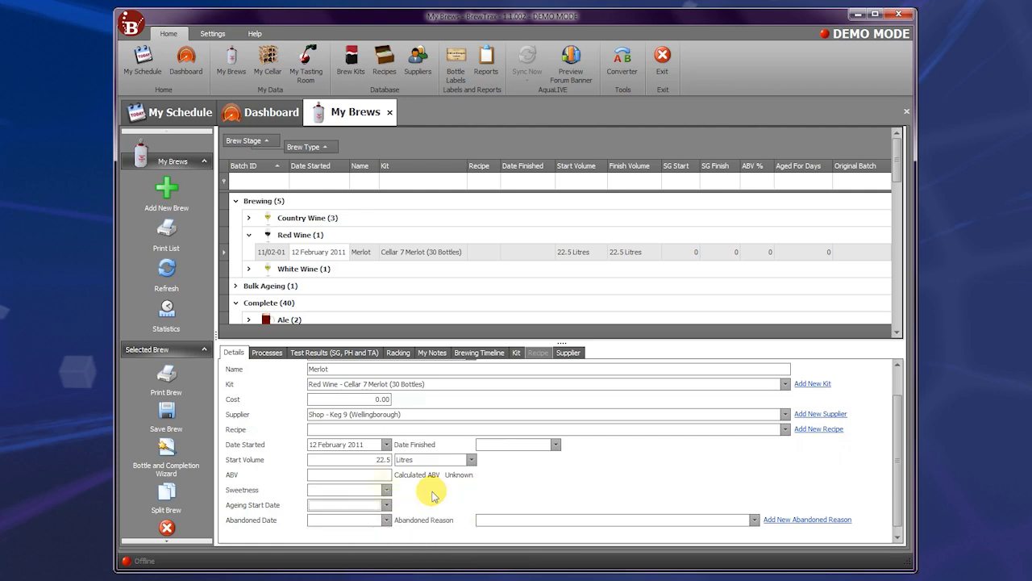
# Look at the Bottling and Completion Wizard's options for the new Merlot brew and cancel without completing it
pyautogui.click(167, 458)
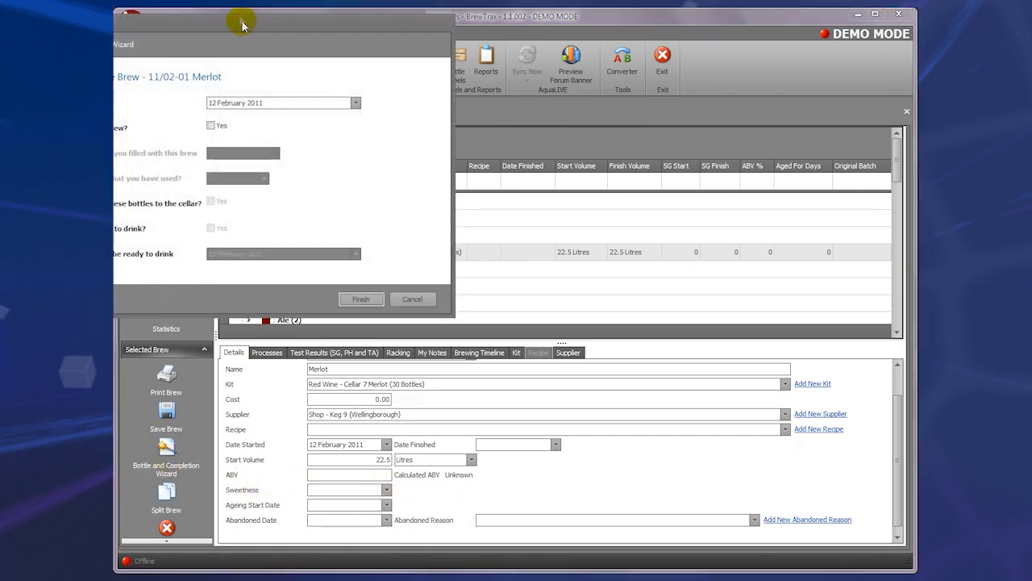
pyautogui.moveTo(230, 18); pyautogui.dragTo(501, 109)
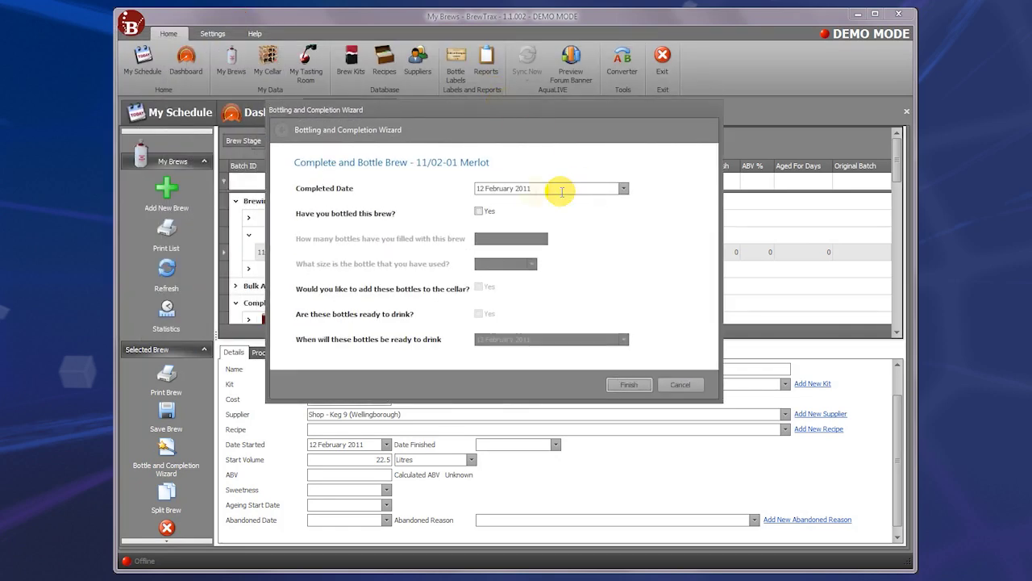
pyautogui.click(682, 384)
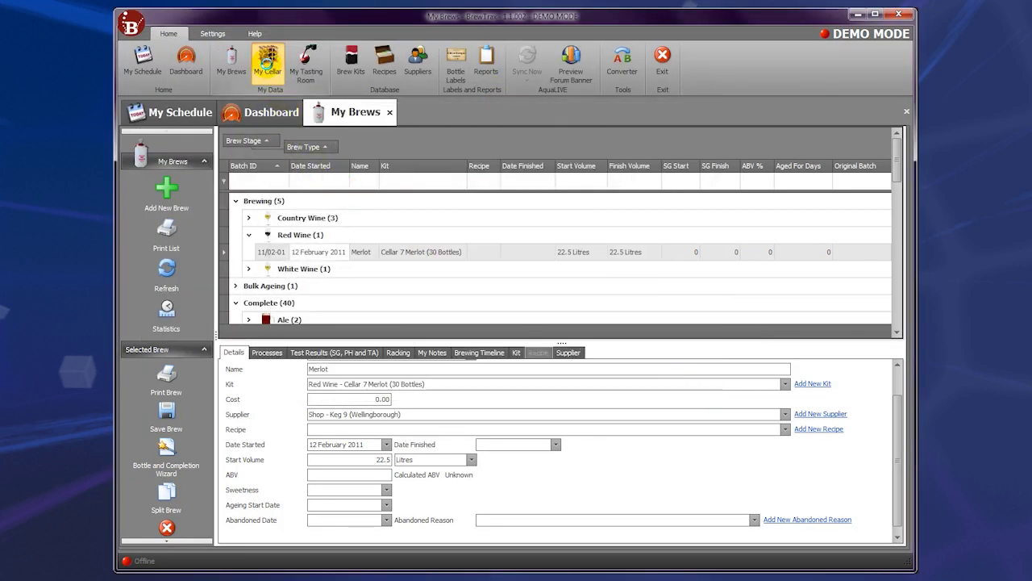
# Open My Cellar and look through the brew types under the Drinking and History batch stages
pyautogui.click(268, 64)
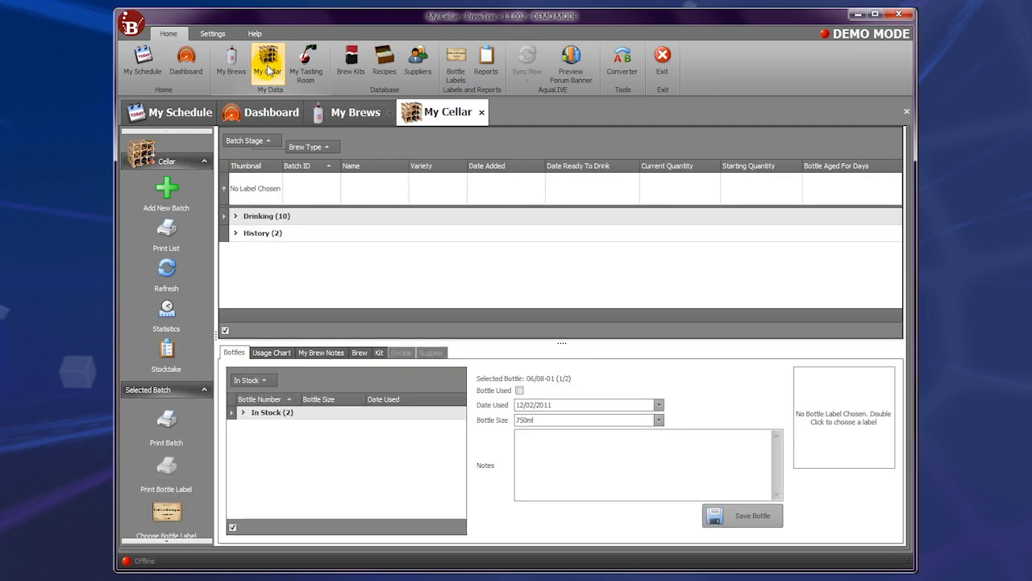
pyautogui.click(236, 217)
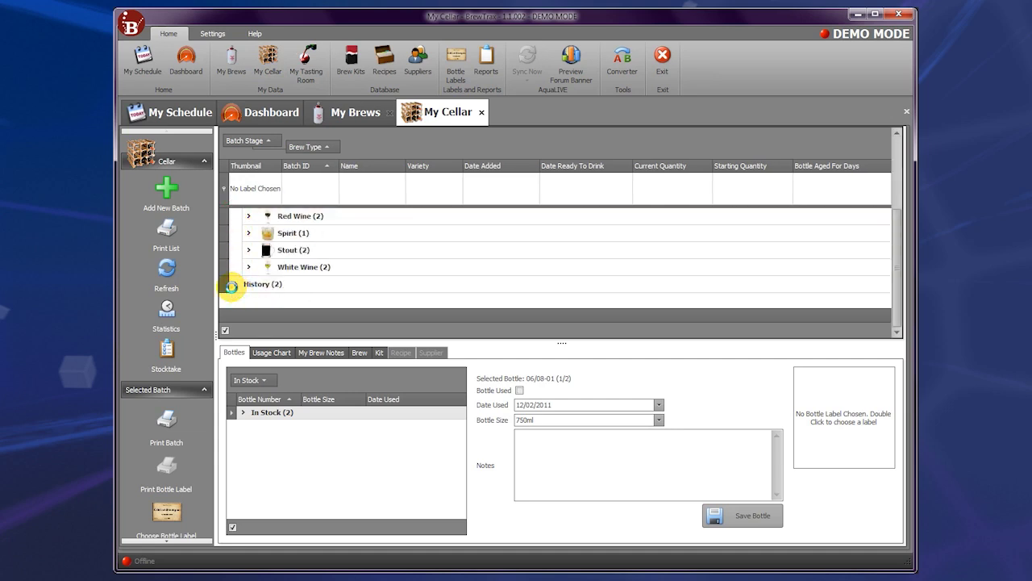
pyautogui.click(234, 284)
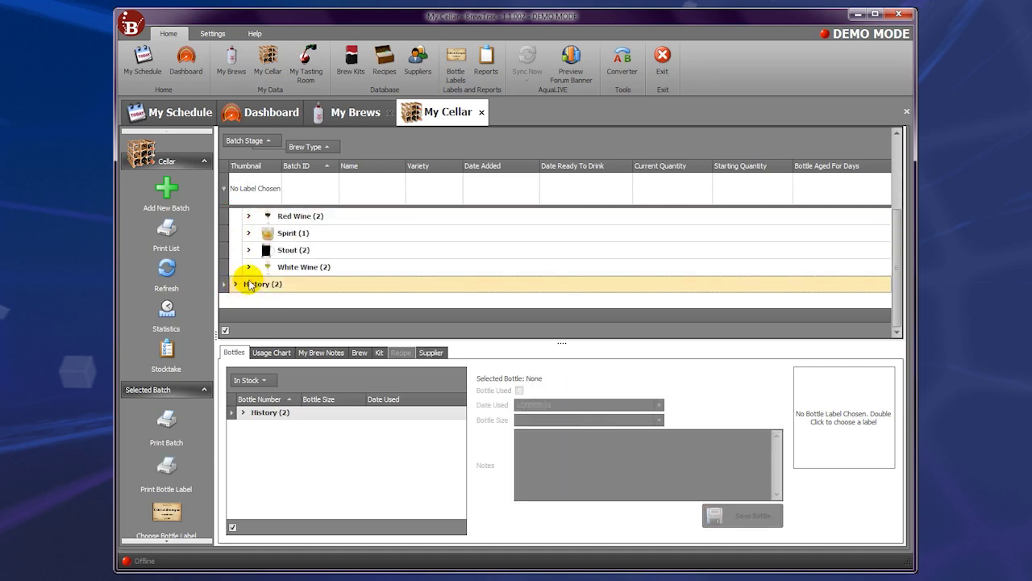
pyautogui.scroll(2, 250, 284)
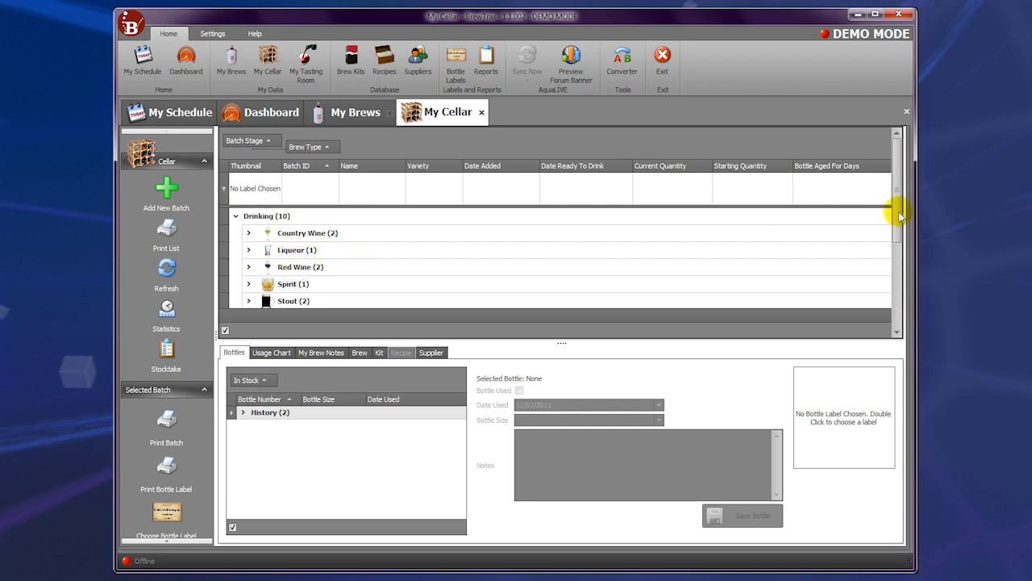
pyautogui.moveTo(899, 216); pyautogui.dragTo(897, 291)
pyautogui.click(236, 285)
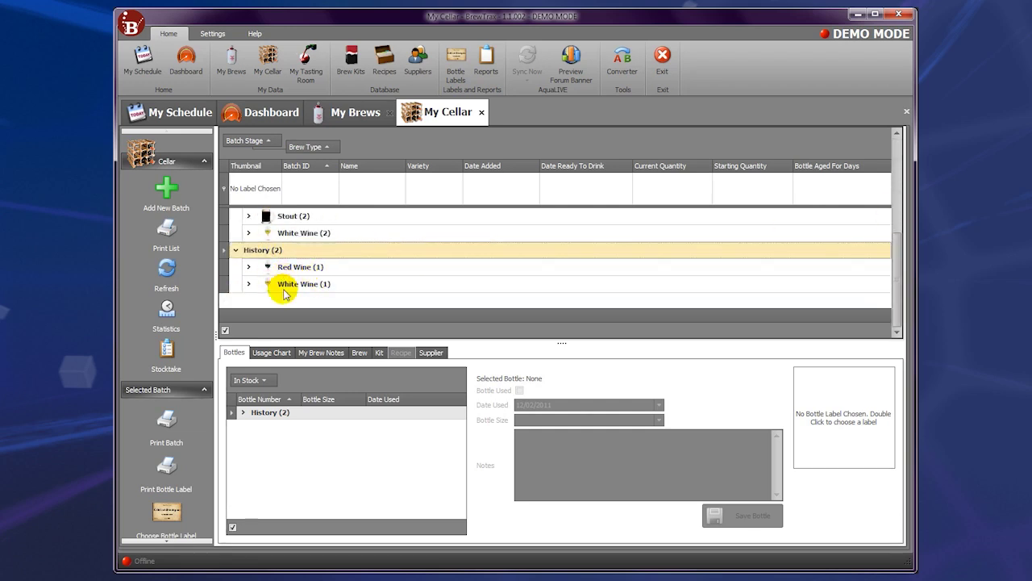
pyautogui.scroll(3, 266, 269)
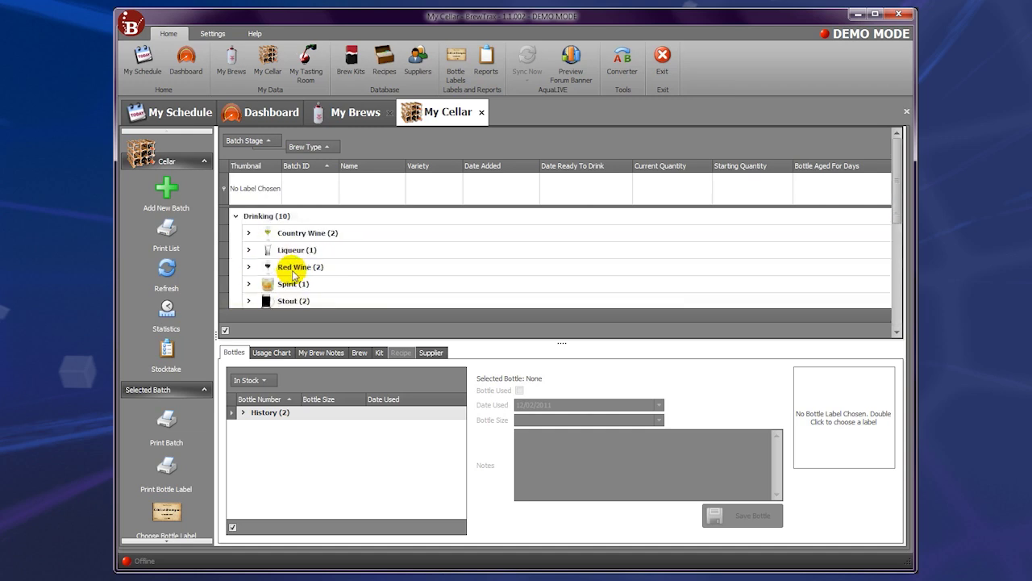
# Select the Country Definitive Strawberry batch under Country Wine and look at the details of its in-stock bottles 1 and 2
pyautogui.click(295, 233)
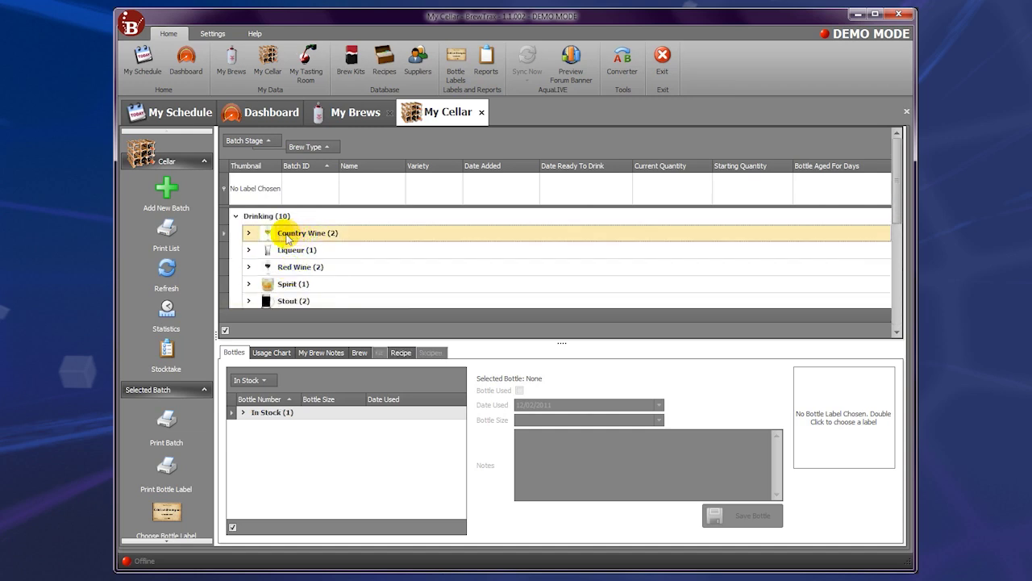
pyautogui.click(248, 233)
pyautogui.scroll(-1, 277, 260)
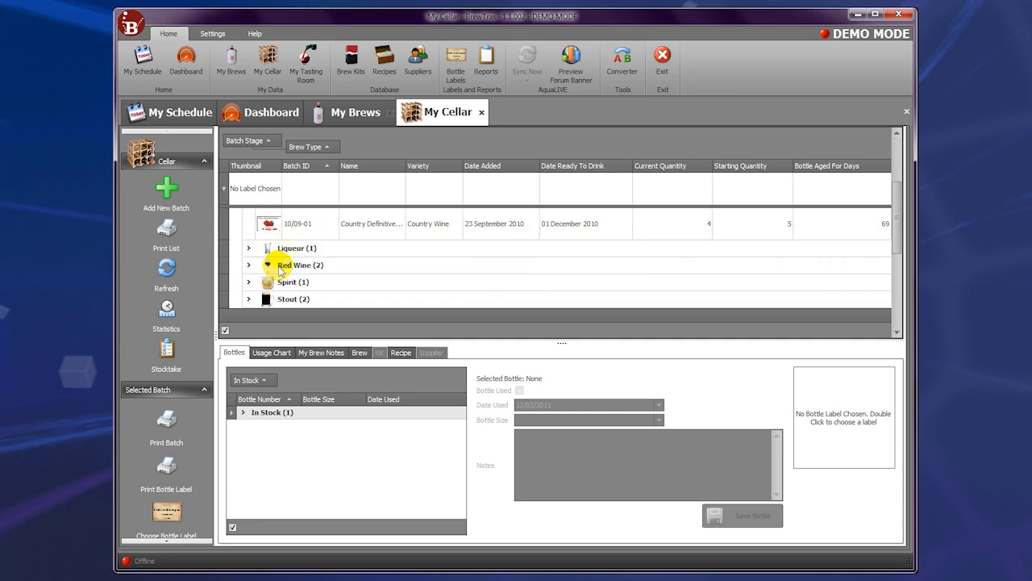
pyautogui.click(292, 232)
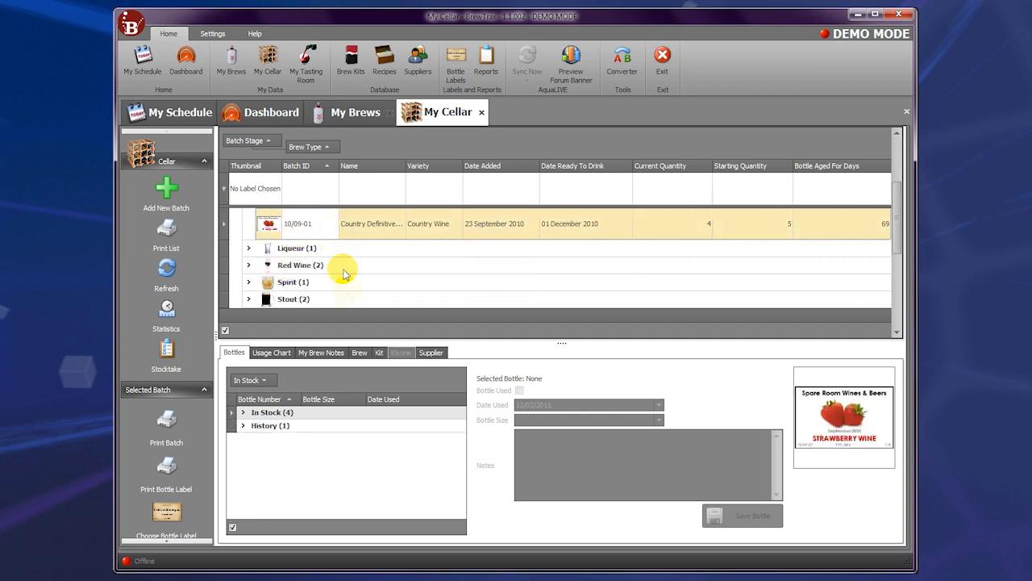
pyautogui.click(245, 413)
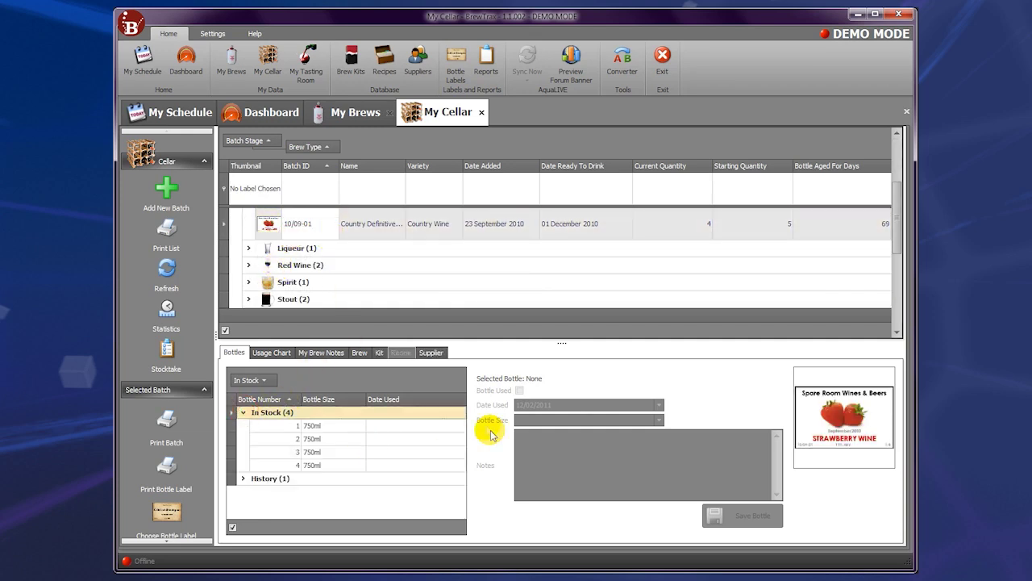
pyautogui.click(282, 425)
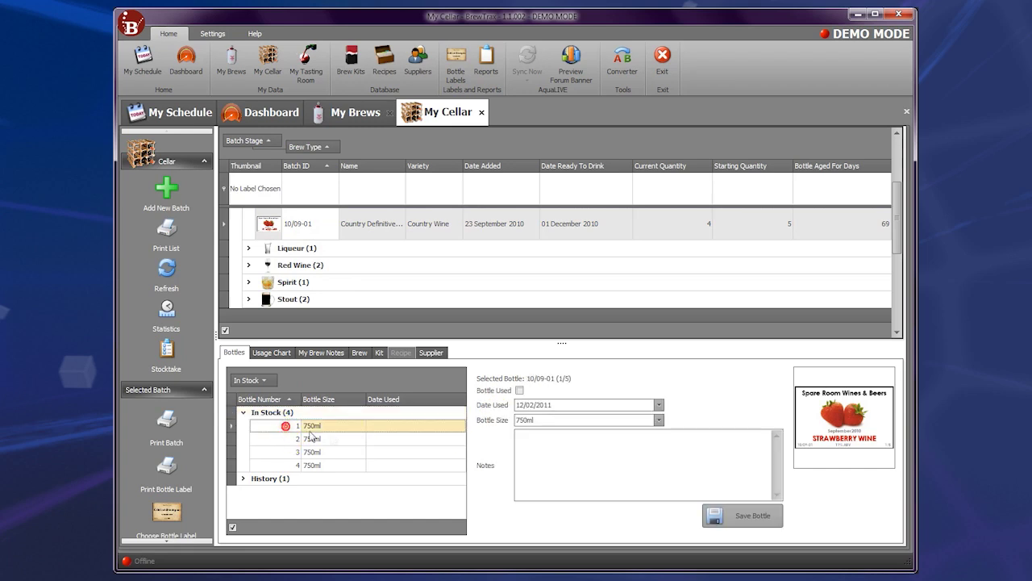
pyautogui.click(353, 438)
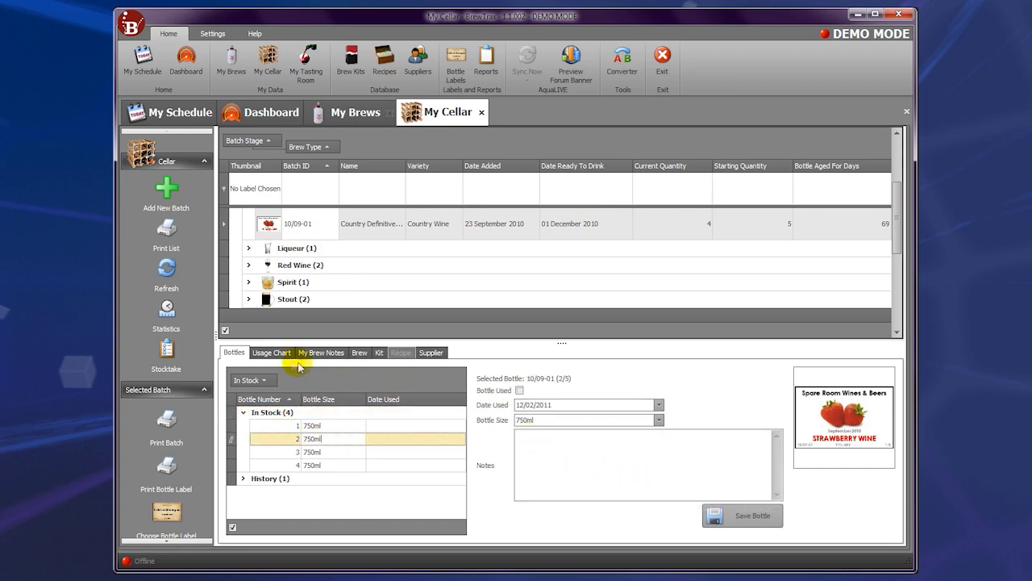
# Review the strawberry batch's usage chart, brew notes, and brew, kit and supplier reports, and return to its bottle list
pyautogui.click(272, 353)
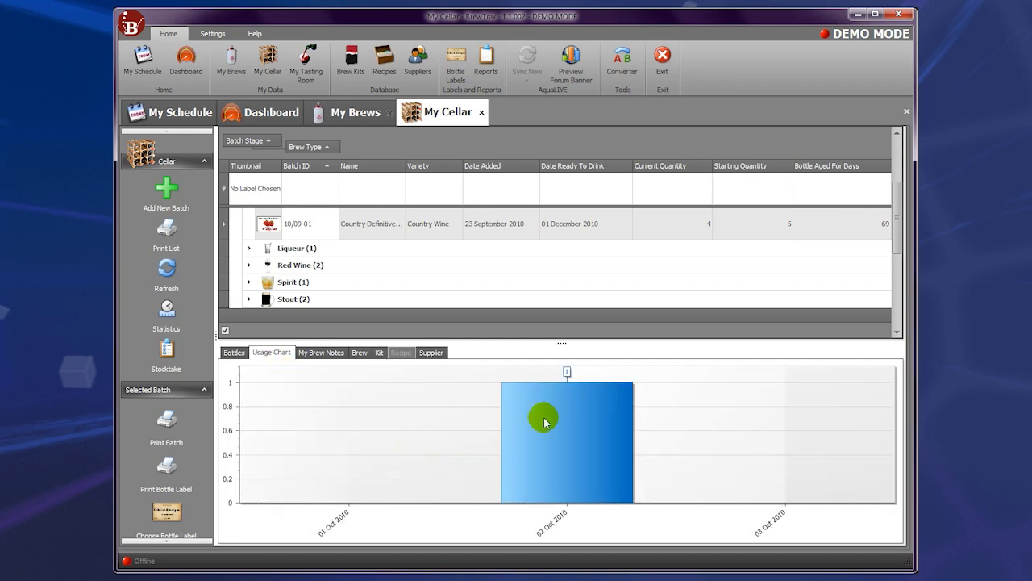
pyautogui.click(314, 355)
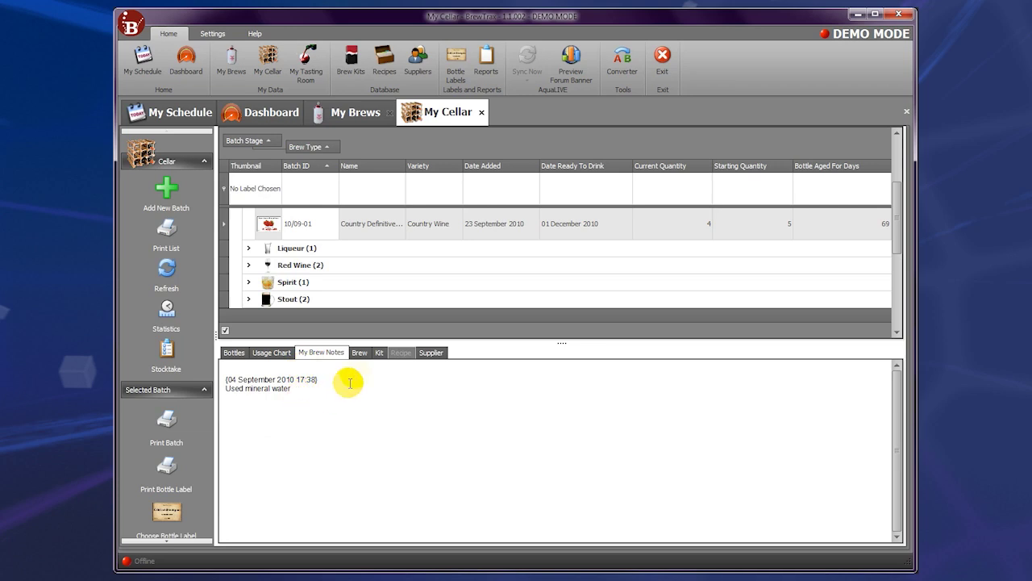
pyautogui.click(359, 352)
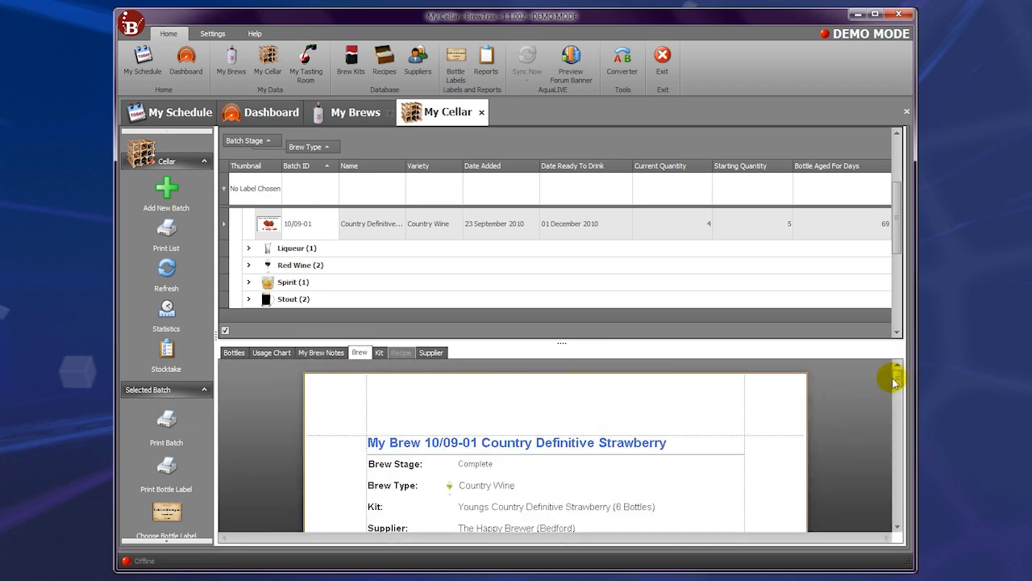
pyautogui.moveTo(895, 375); pyautogui.dragTo(900, 445)
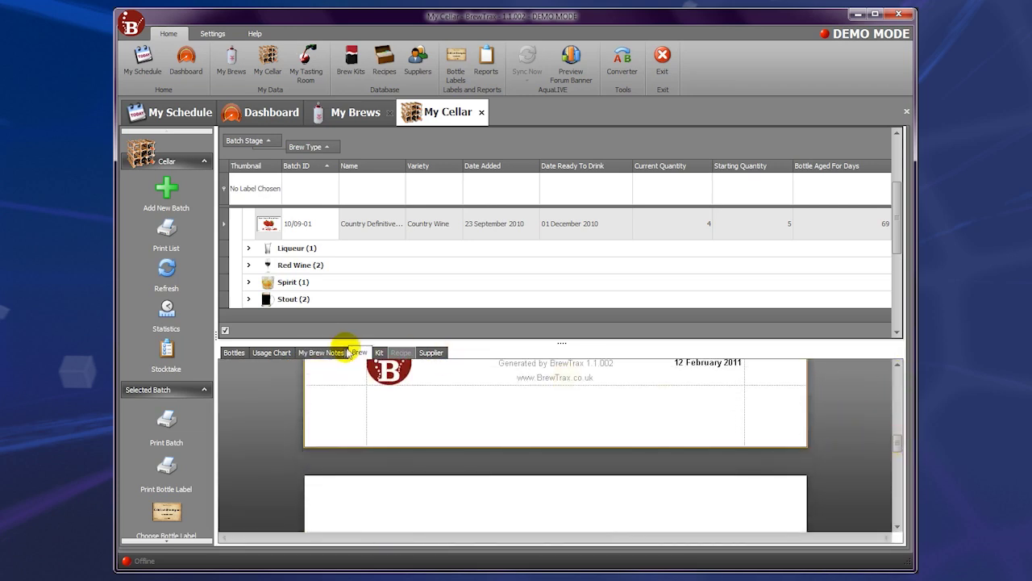
pyautogui.click(385, 354)
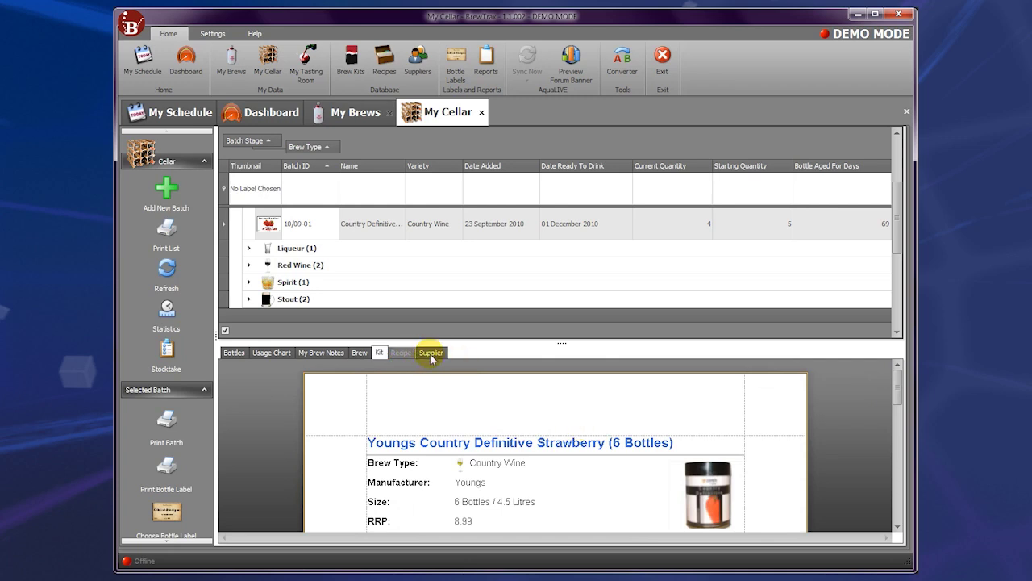
pyautogui.click(431, 353)
pyautogui.moveTo(887, 396); pyautogui.dragTo(895, 428)
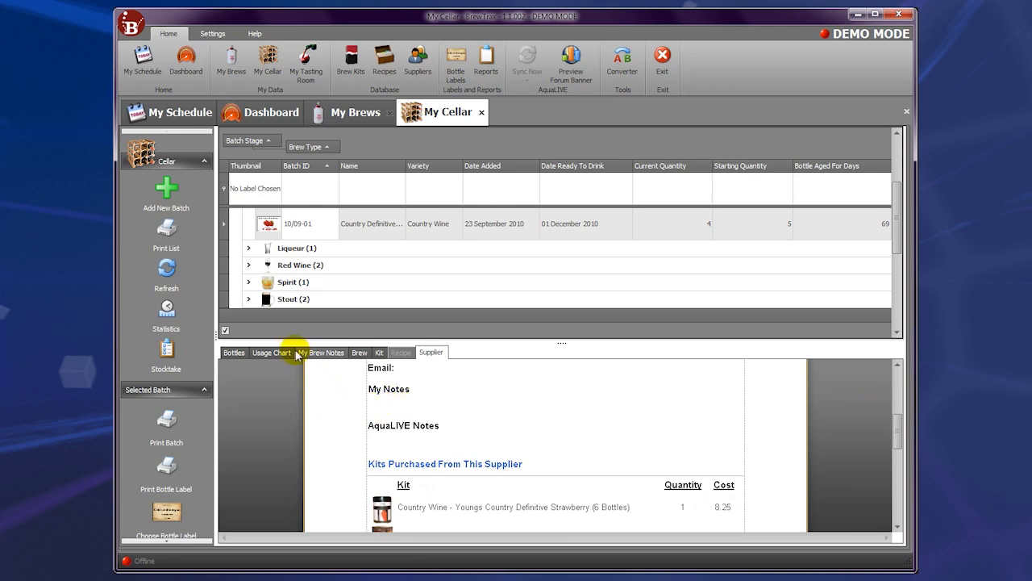
pyautogui.click(234, 353)
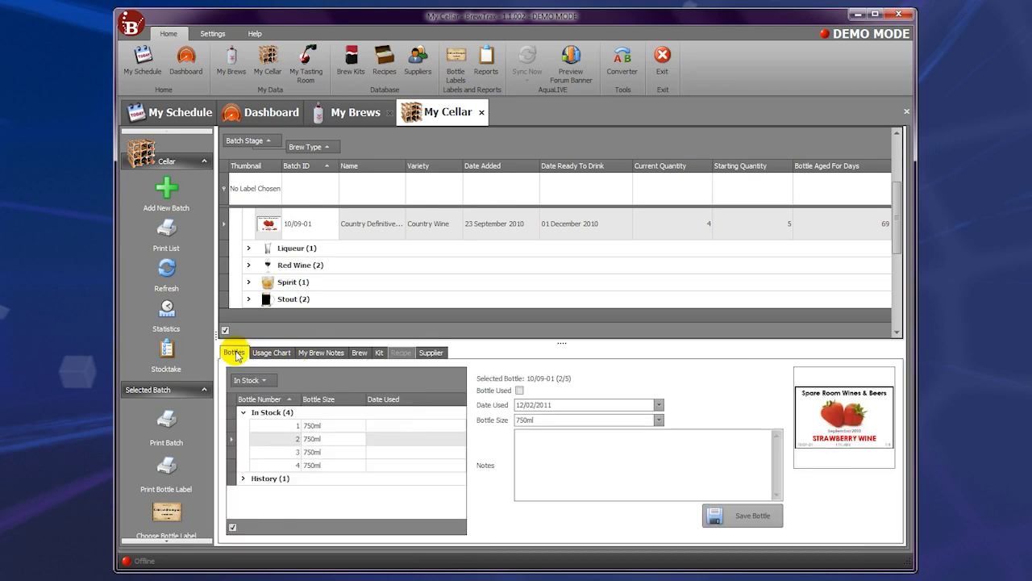
# Review the cellar statistics charts and the Cellar Stocktake list, closing each after viewing
pyautogui.click(165, 312)
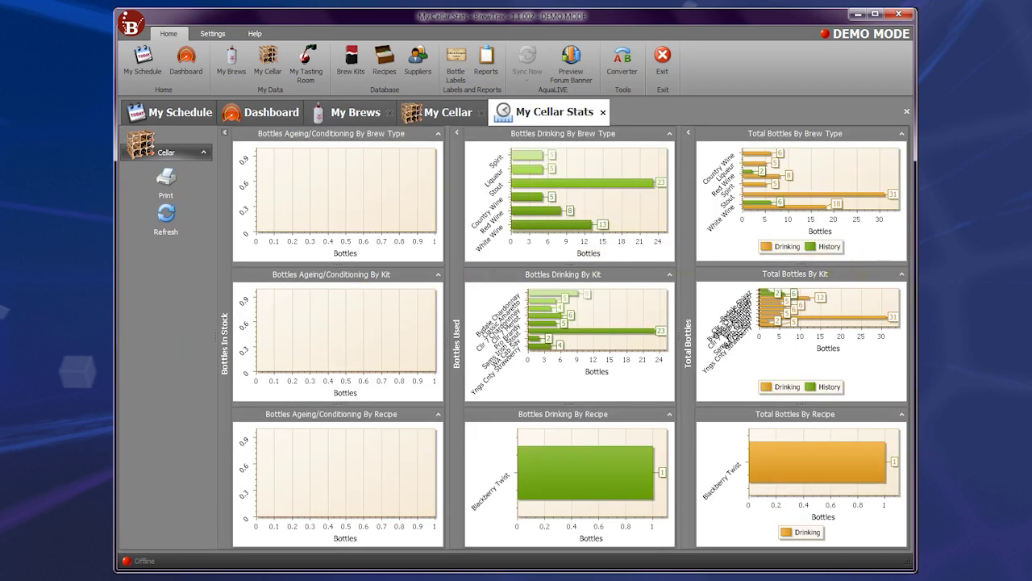
pyautogui.click(602, 112)
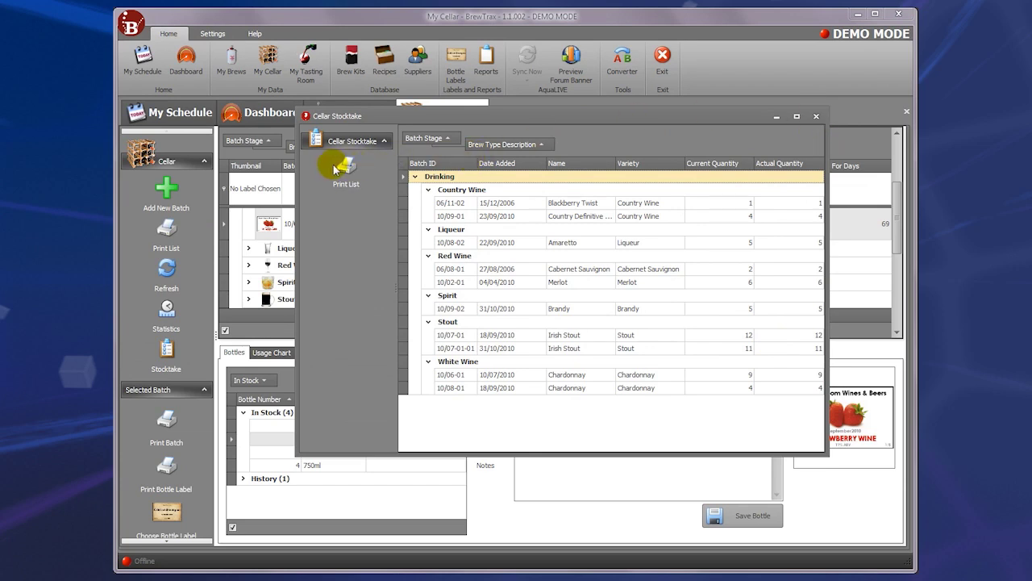
pyautogui.click(816, 118)
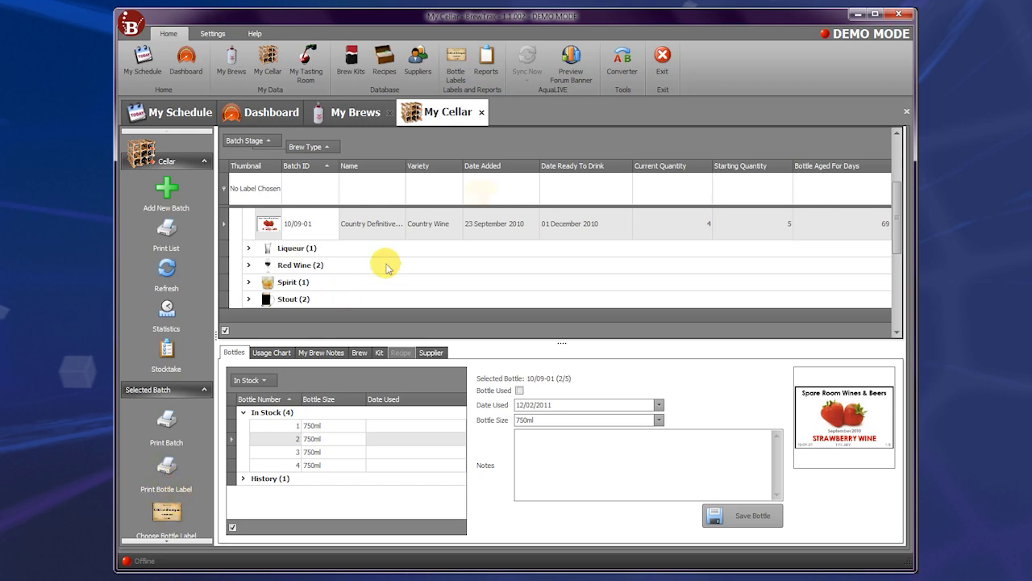
# Open My Tasting Room and page through a new tasting's Traditional score sheet to General Notes, leaving it empty and cancelling the tasting
pyautogui.click(308, 65)
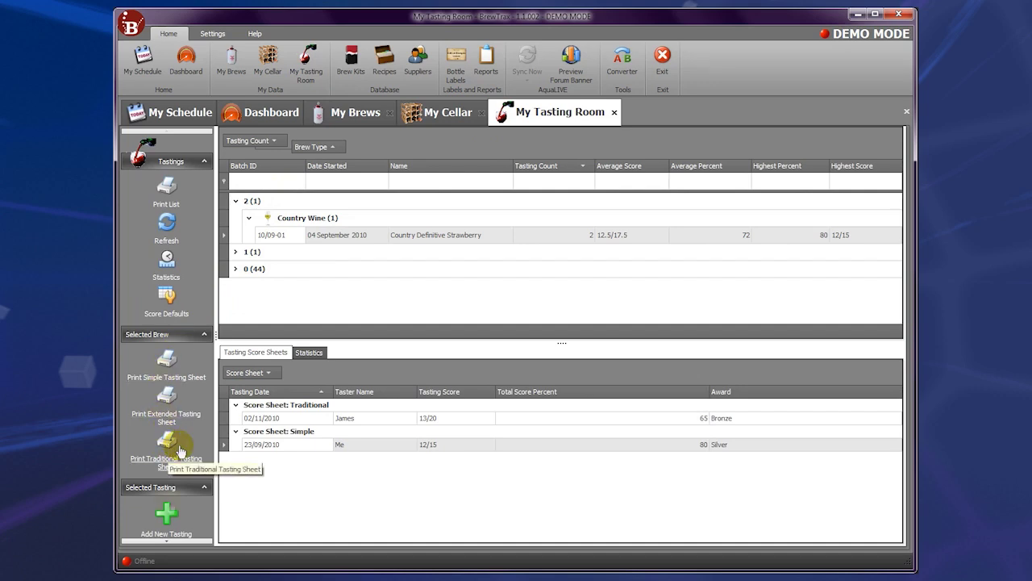
pyautogui.click(174, 524)
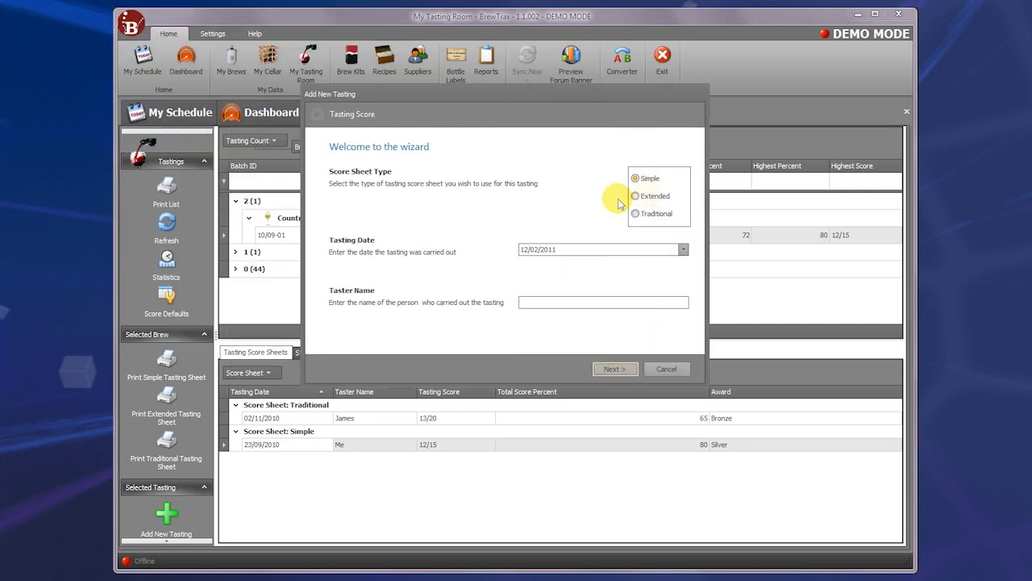
pyautogui.click(654, 215)
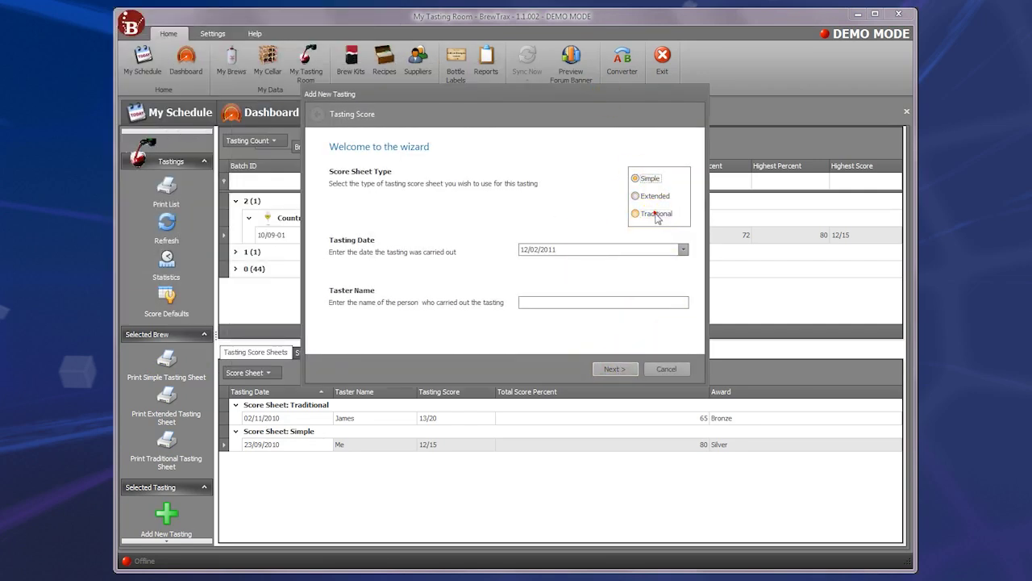
pyautogui.click(622, 371)
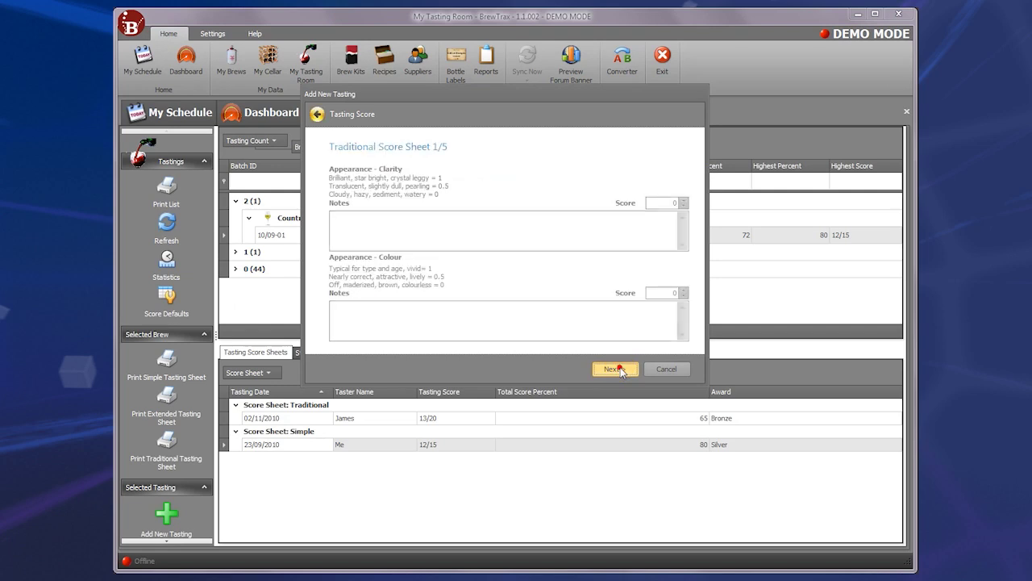
pyautogui.click(622, 370)
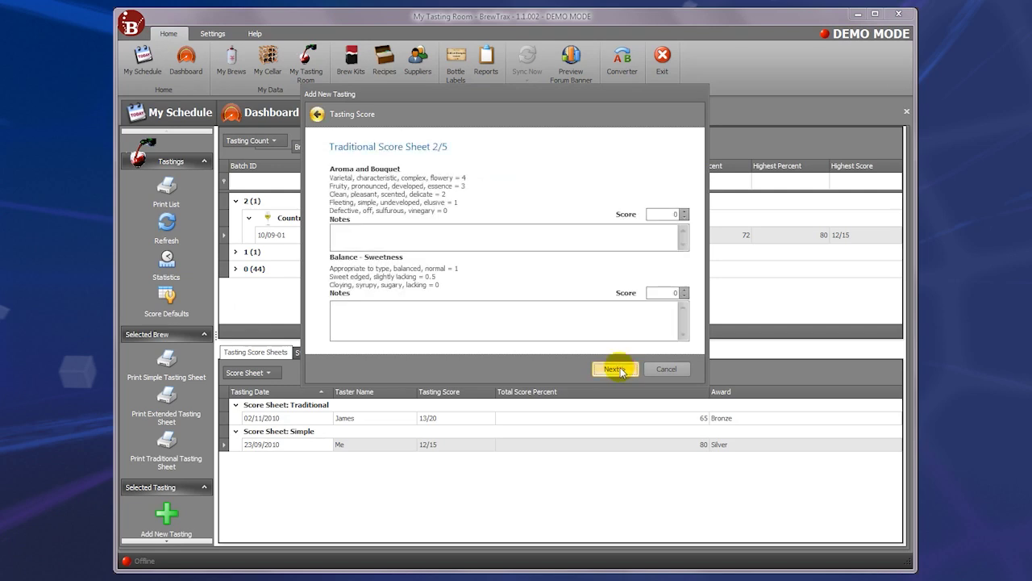
pyautogui.click(621, 370)
pyautogui.click(621, 370)
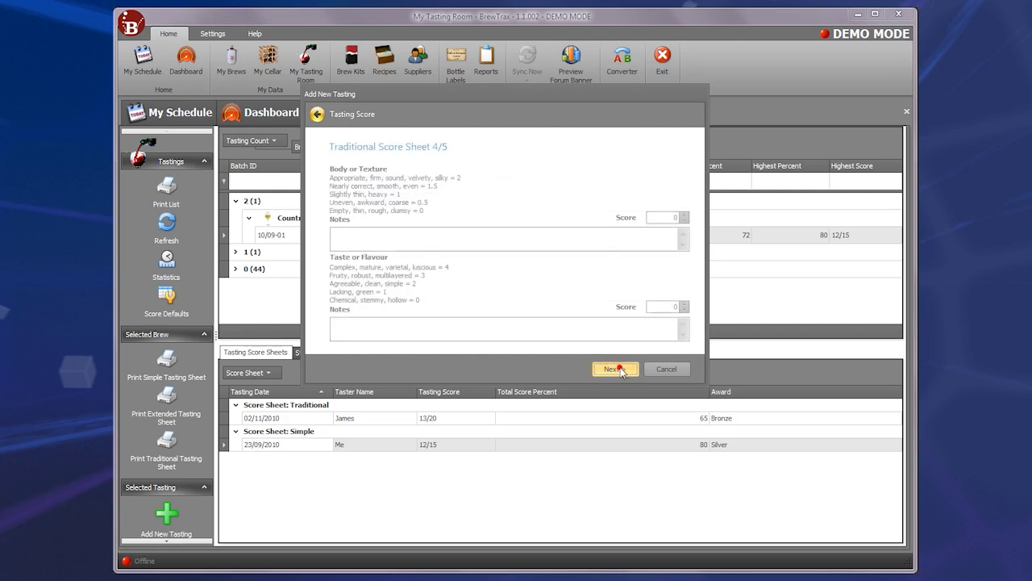
pyautogui.click(621, 370)
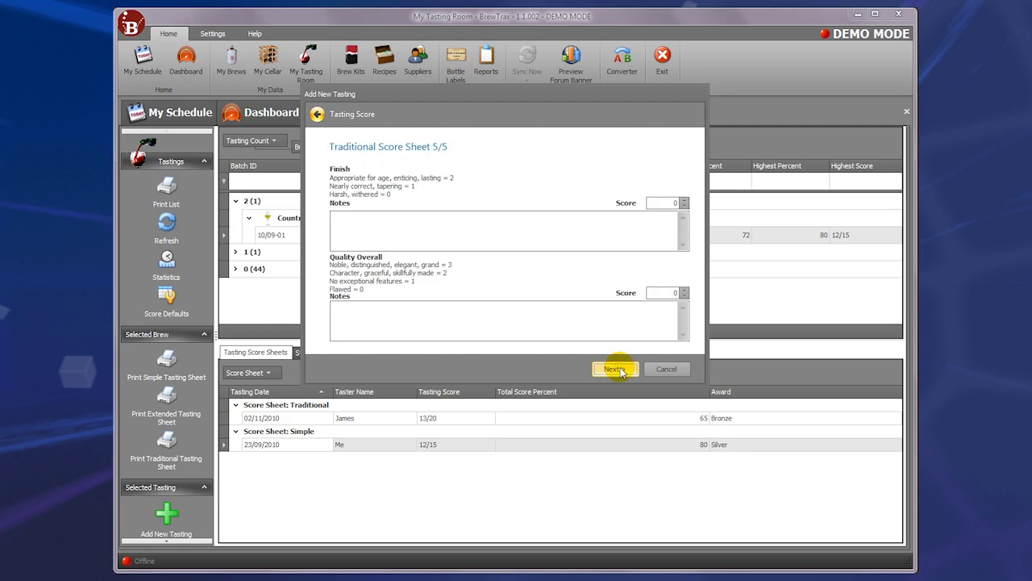
pyautogui.click(621, 370)
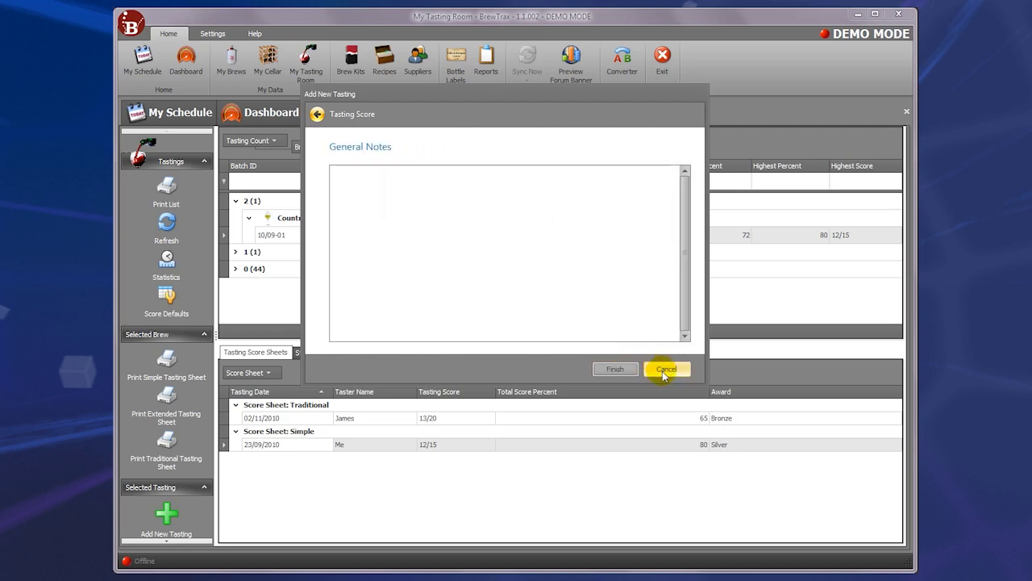
pyautogui.click(664, 371)
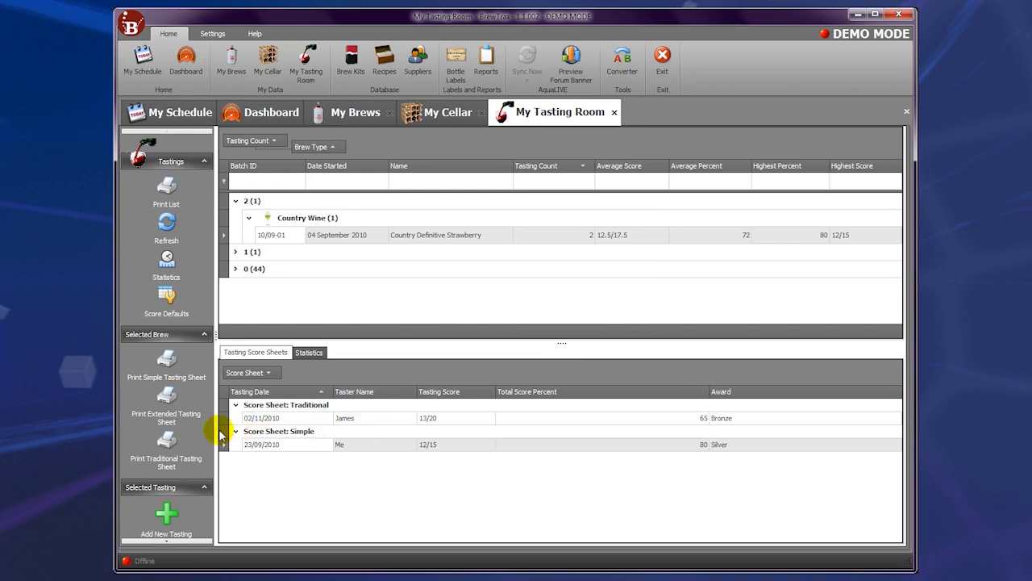
# View the total score statistics for the Country Definitive Strawberry brew's tastings
pyautogui.click(300, 353)
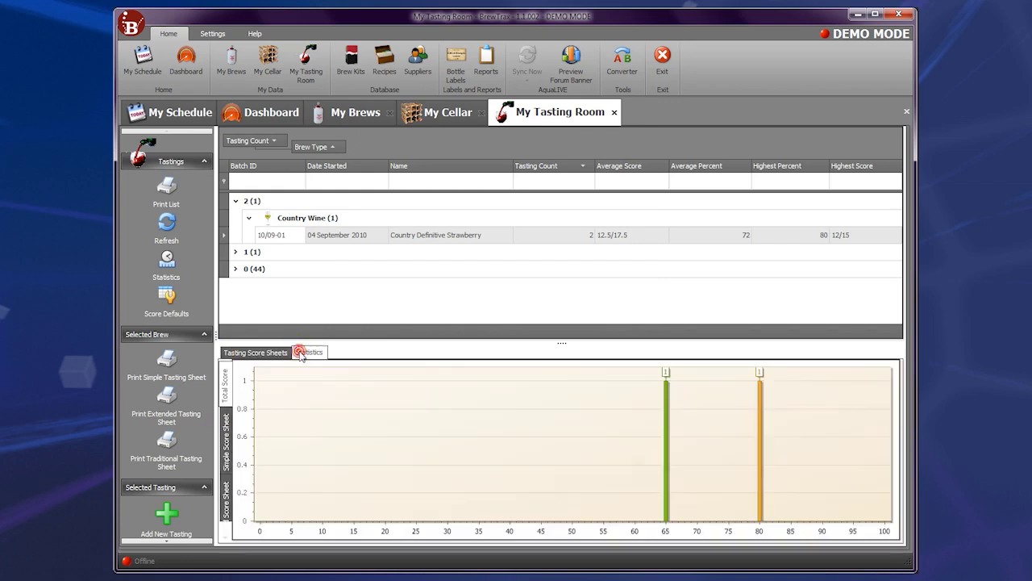
# Review the strawberry brew's Simple, Extended and Traditional score sheet statistics, and expand the group of brews with one tasting
pyautogui.click(226, 454)
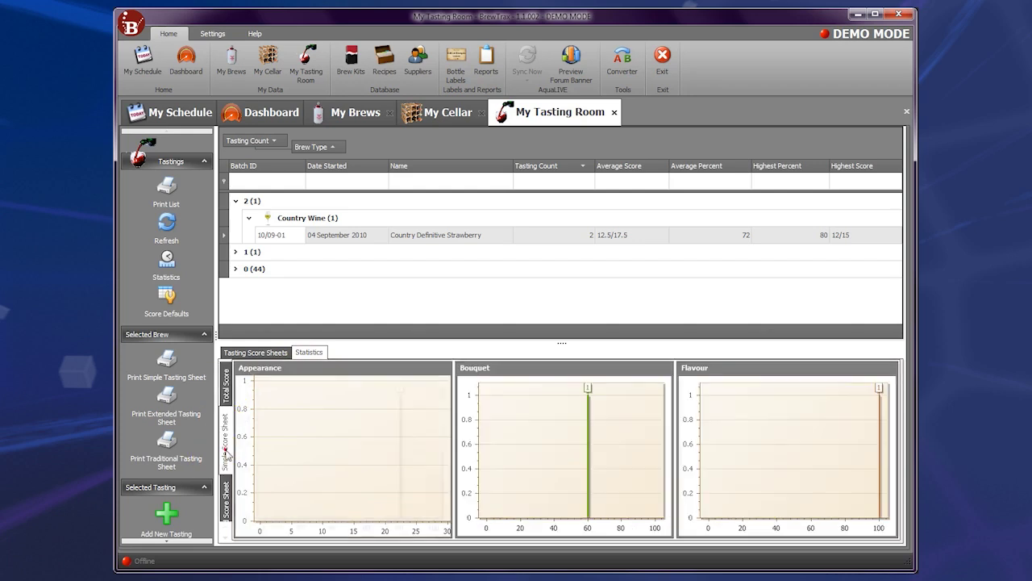
pyautogui.click(226, 499)
pyautogui.click(225, 516)
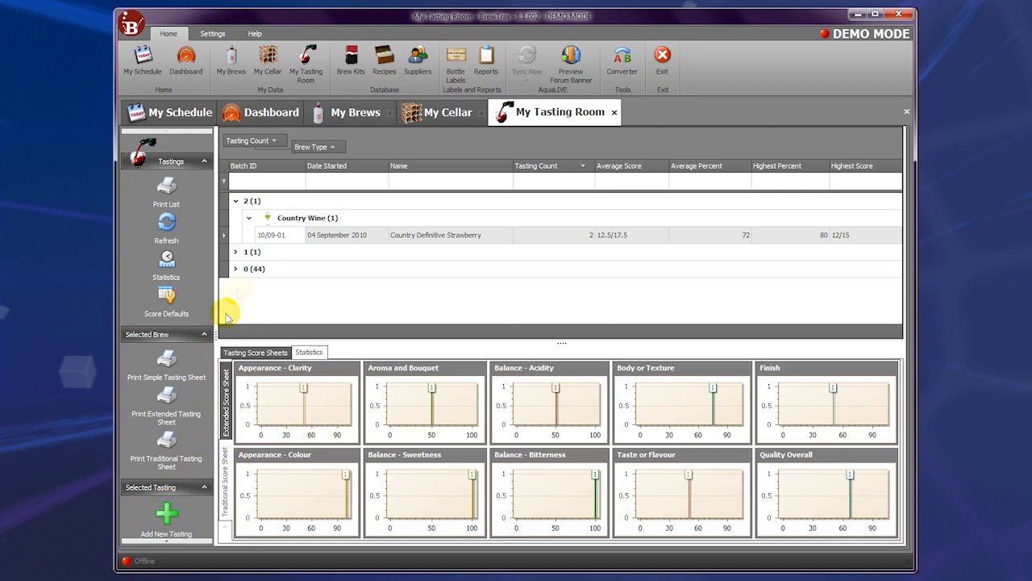
pyautogui.click(231, 252)
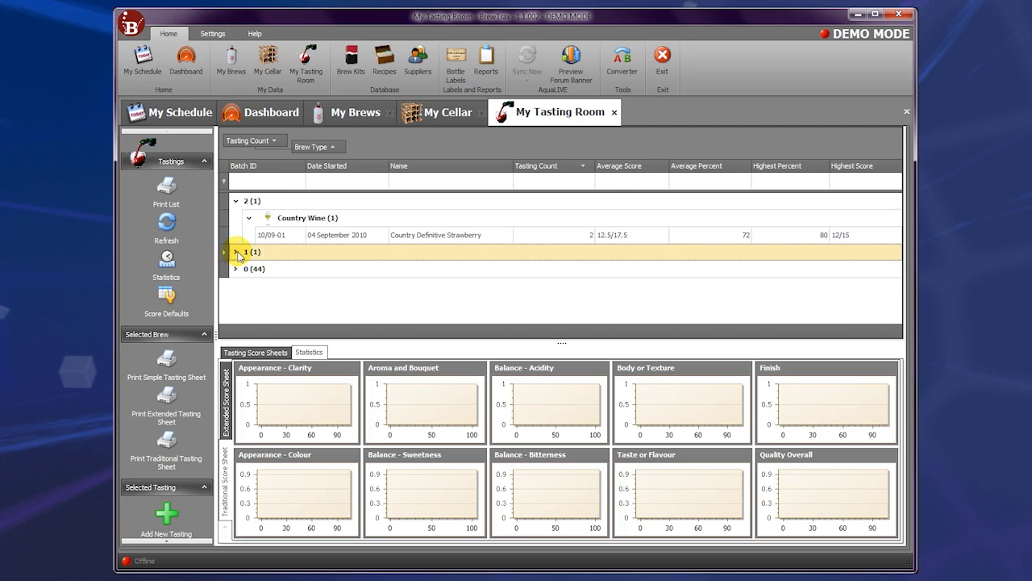
pyautogui.click(236, 253)
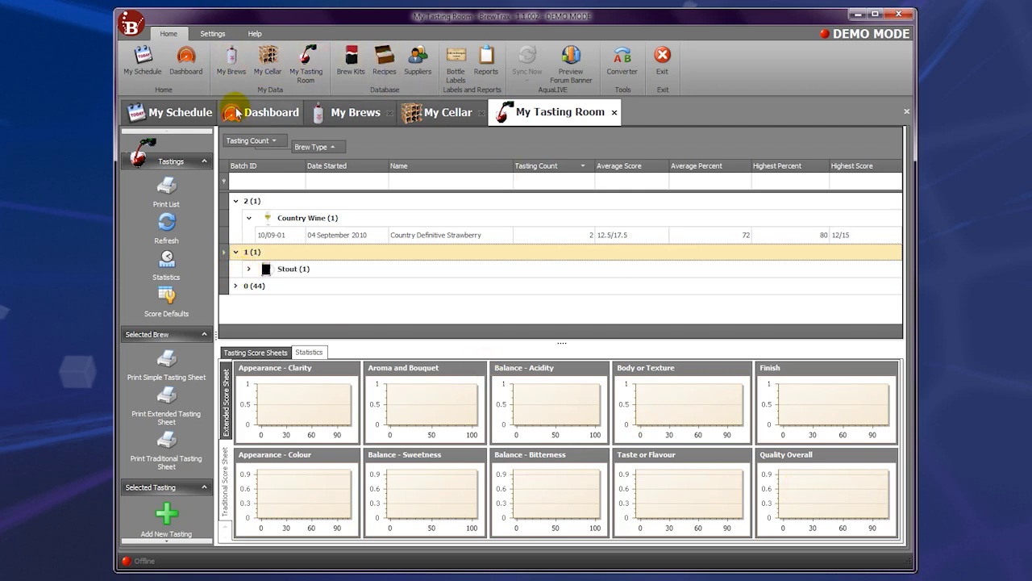
# View the Dashboard's brewing, ageing and cellar stock charts, and open the Brew Kits database
pyautogui.click(261, 117)
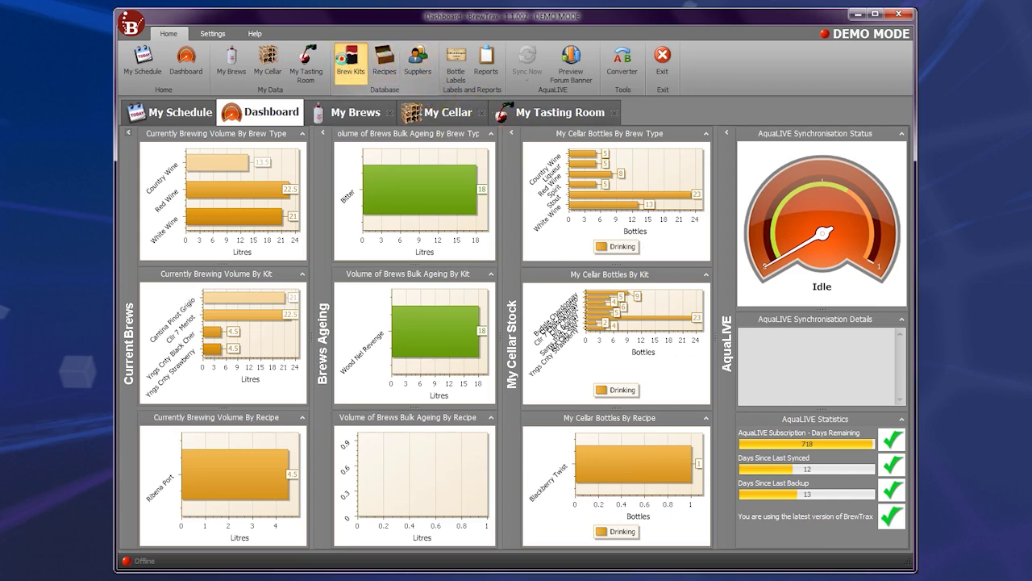
pyautogui.click(350, 59)
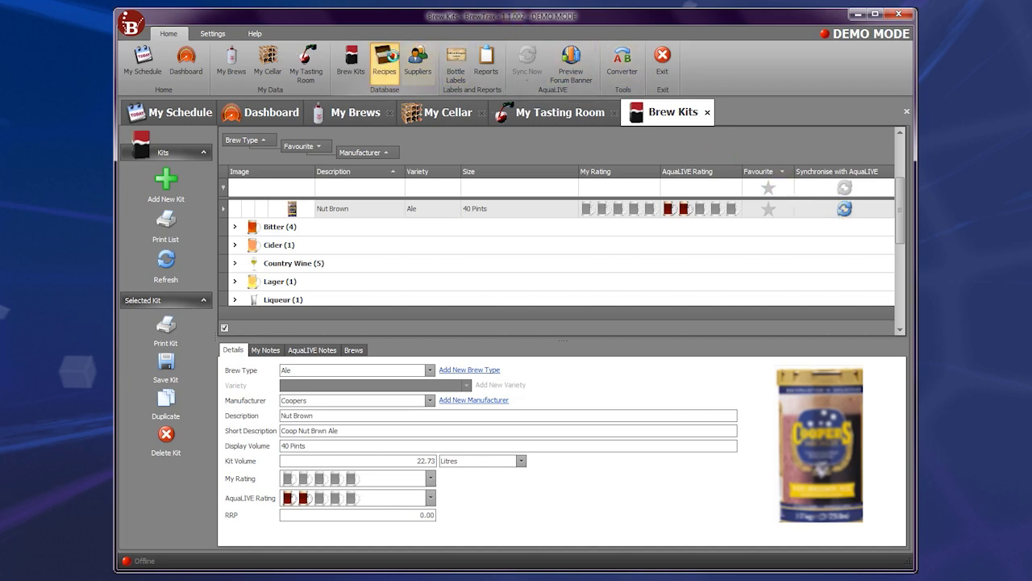
# Open Recipes and review the Blackberry Twist recipe's ingredients, method, personal notes, AquaLIVE notes and brews, returning to its details
pyautogui.click(393, 58)
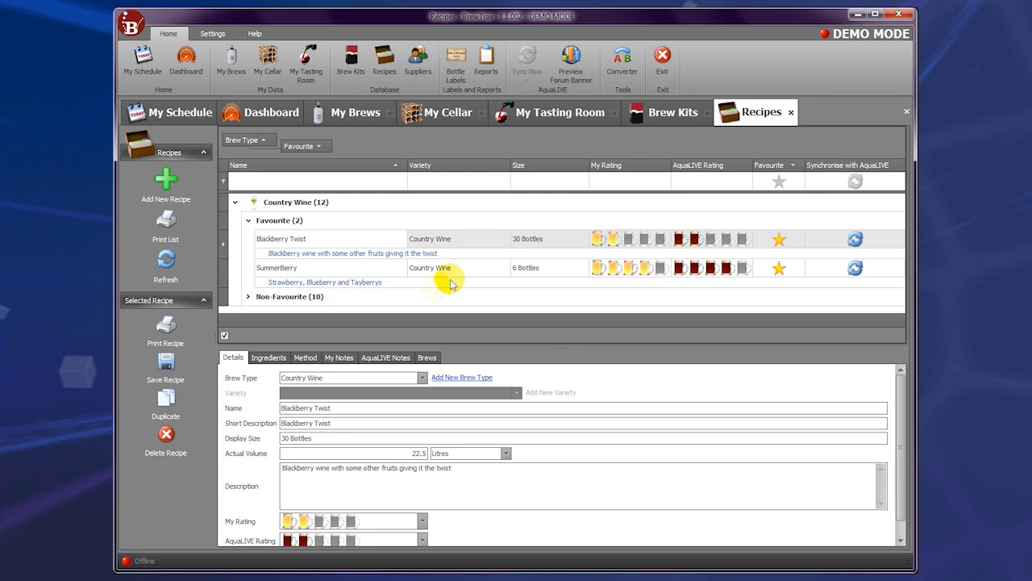
pyautogui.click(269, 357)
pyautogui.click(305, 359)
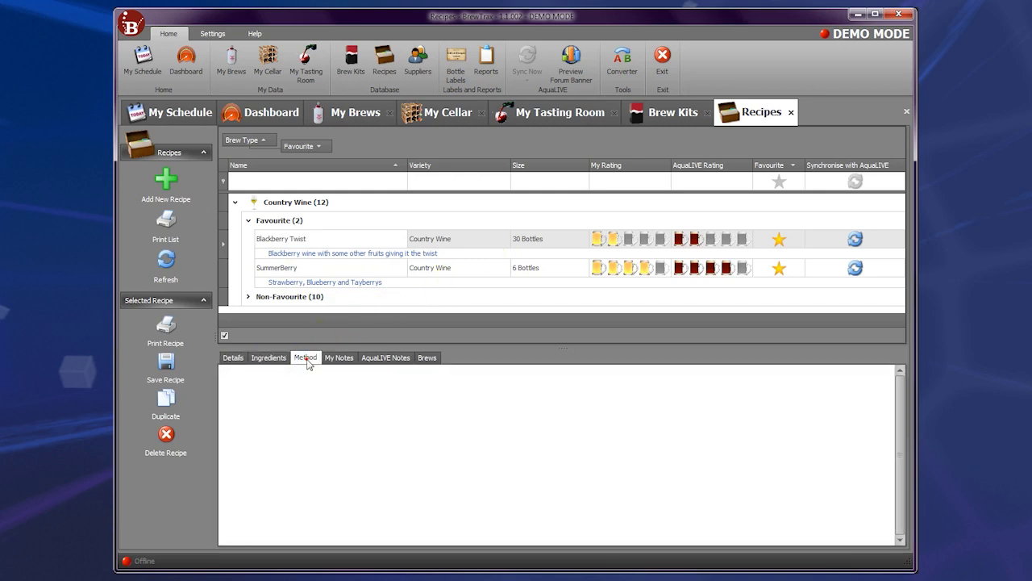
pyautogui.click(337, 359)
pyautogui.click(373, 359)
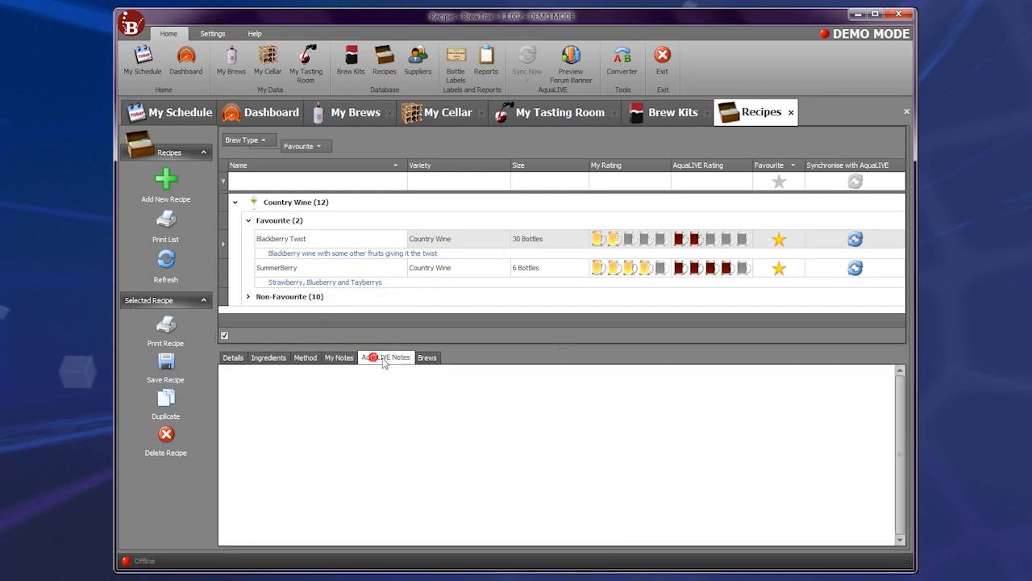
pyautogui.click(426, 357)
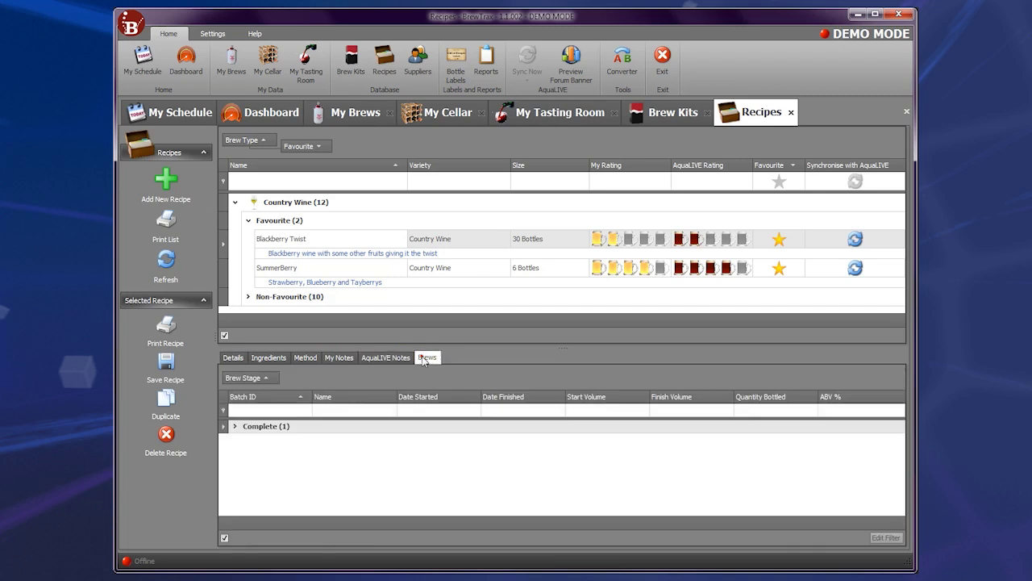
pyautogui.click(232, 357)
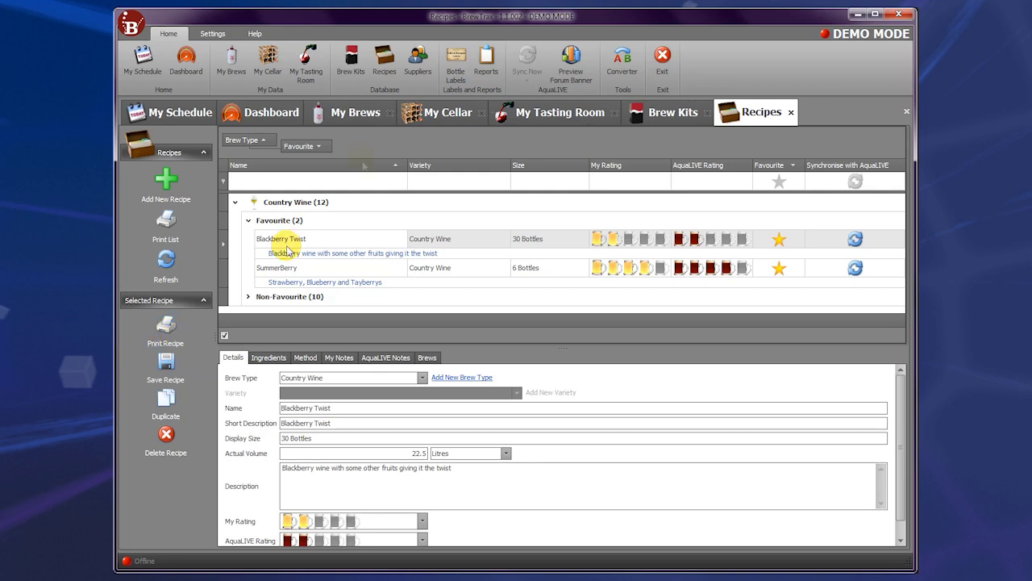
# Open Suppliers and expand the Website group and the non-favourite shops to look through the supplier list
pyautogui.click(411, 66)
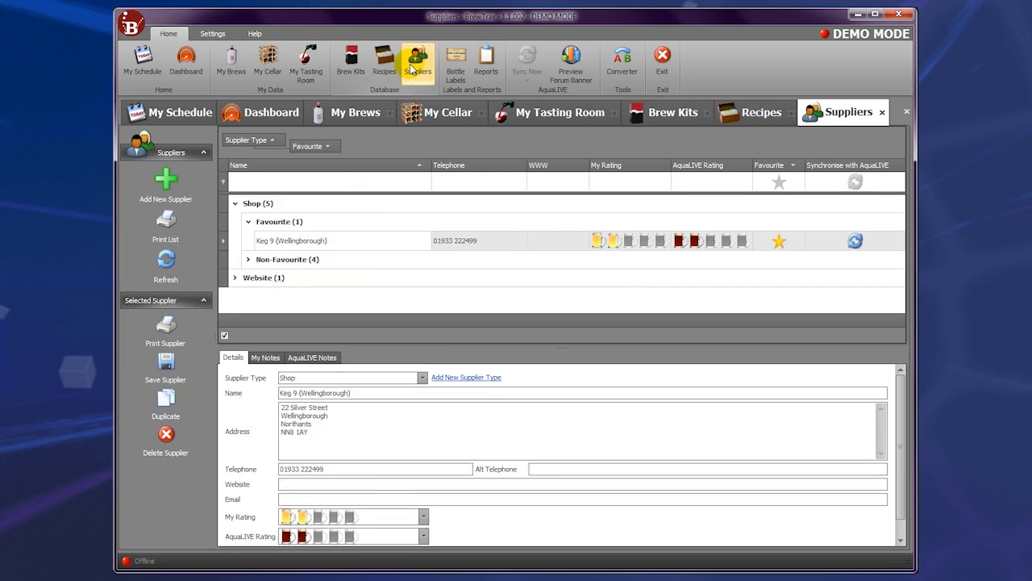
pyautogui.click(236, 279)
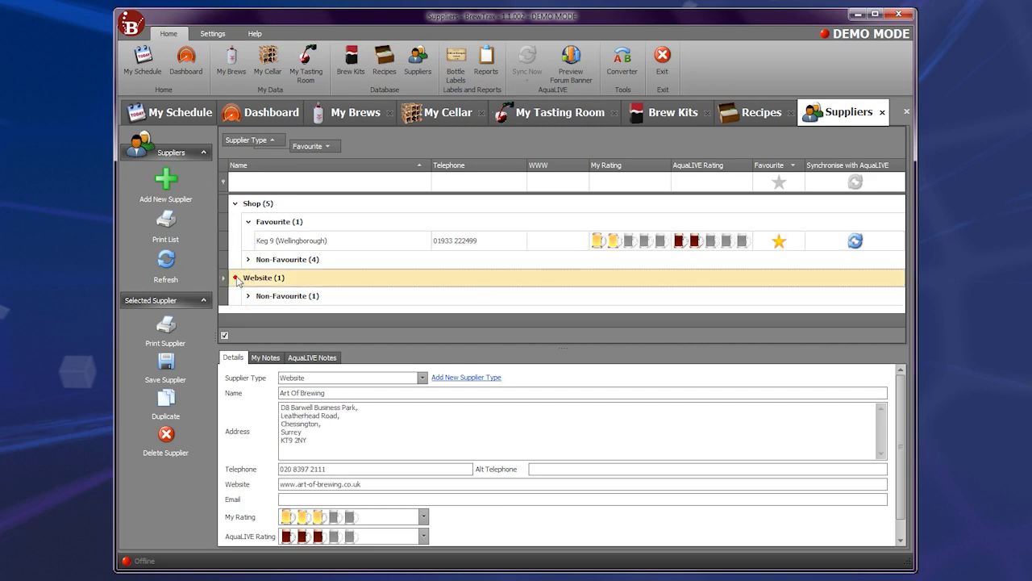
pyautogui.click(248, 259)
pyautogui.scroll(-3, 363, 246)
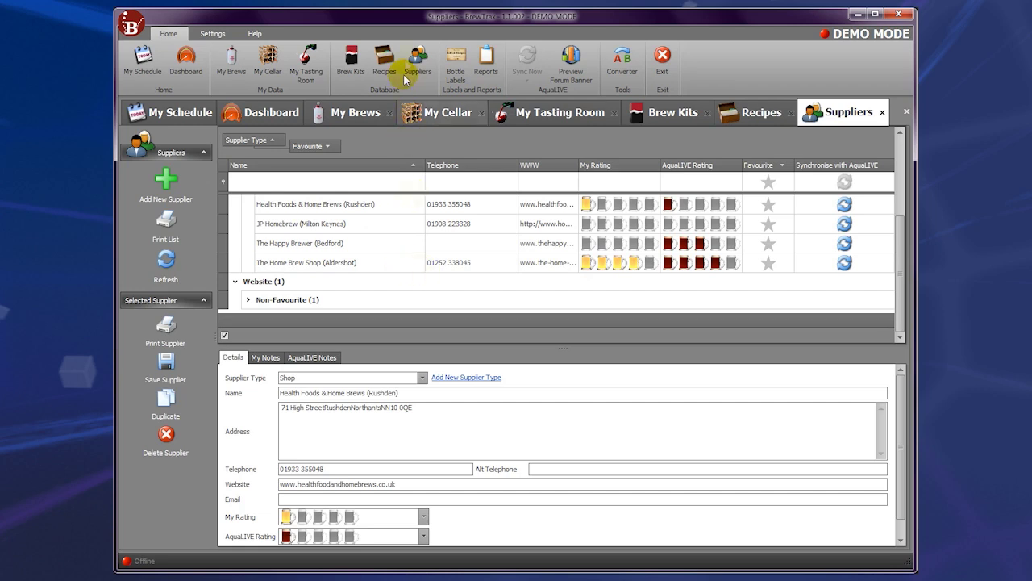
# Open Bottle Labels, collapse the Label Templates group and look through the AquaCom Standard Wine labels
pyautogui.click(456, 64)
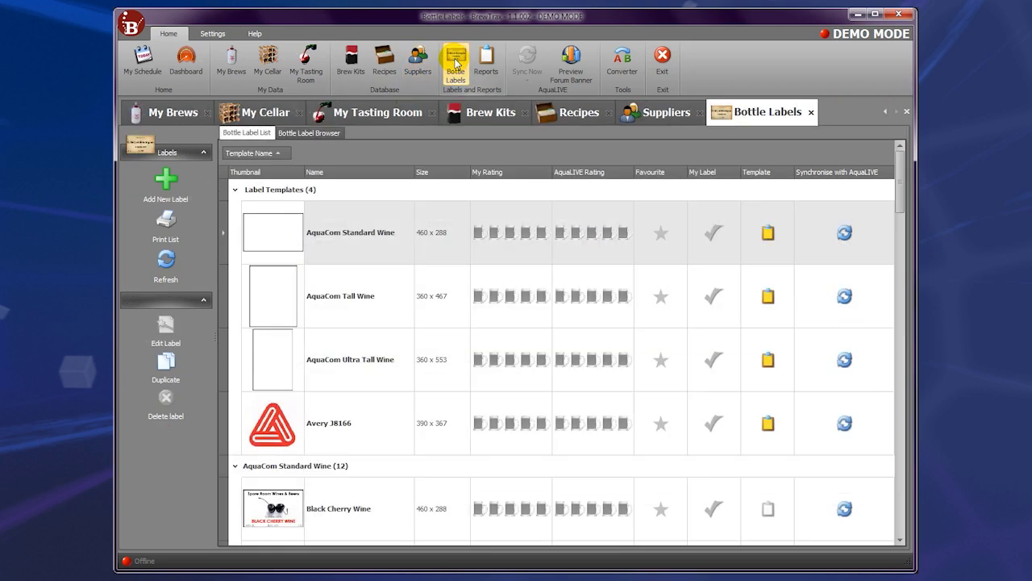
pyautogui.click(236, 190)
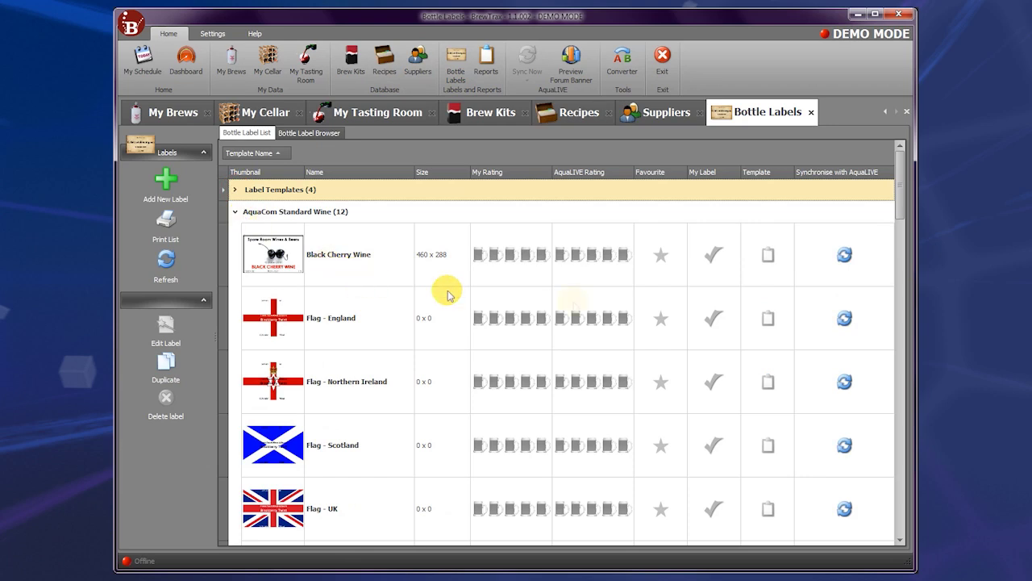
pyautogui.scroll(-5, 892, 288)
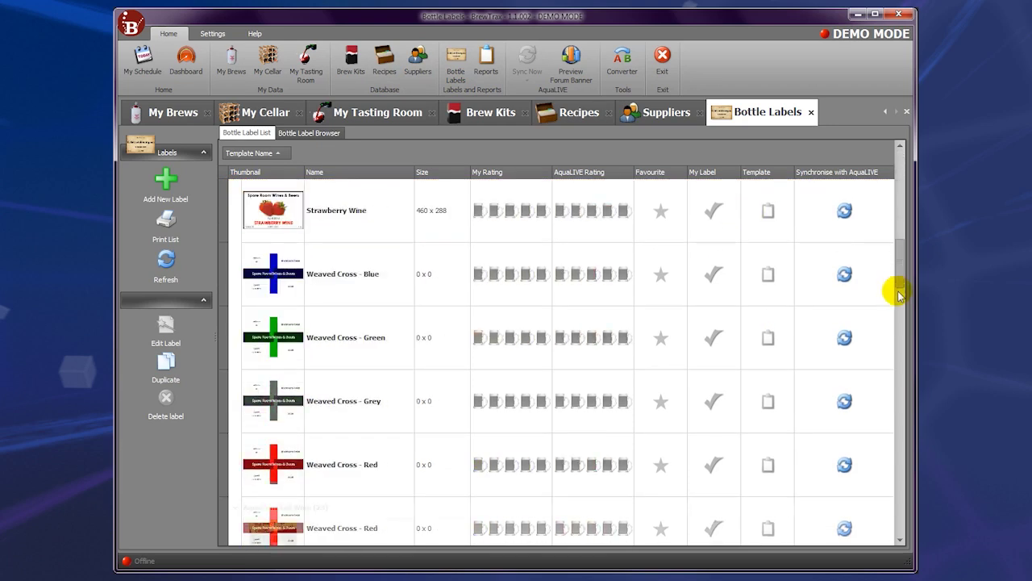
# Open the Bottle Label Browser, reduce the label size to show several labels at once, and browse to the Classic Satin designs
pyautogui.click(311, 132)
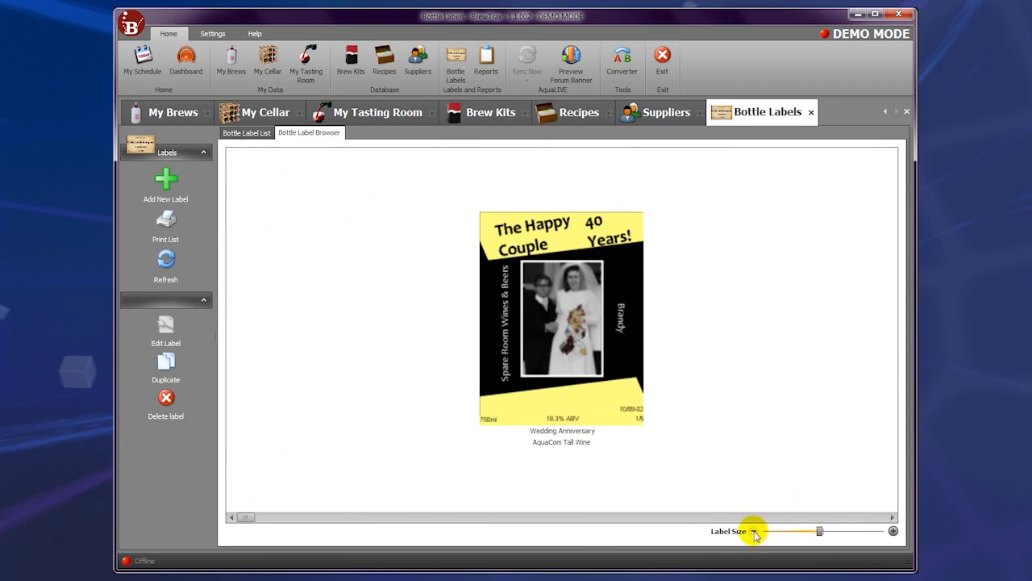
pyautogui.moveTo(818, 530); pyautogui.dragTo(774, 534)
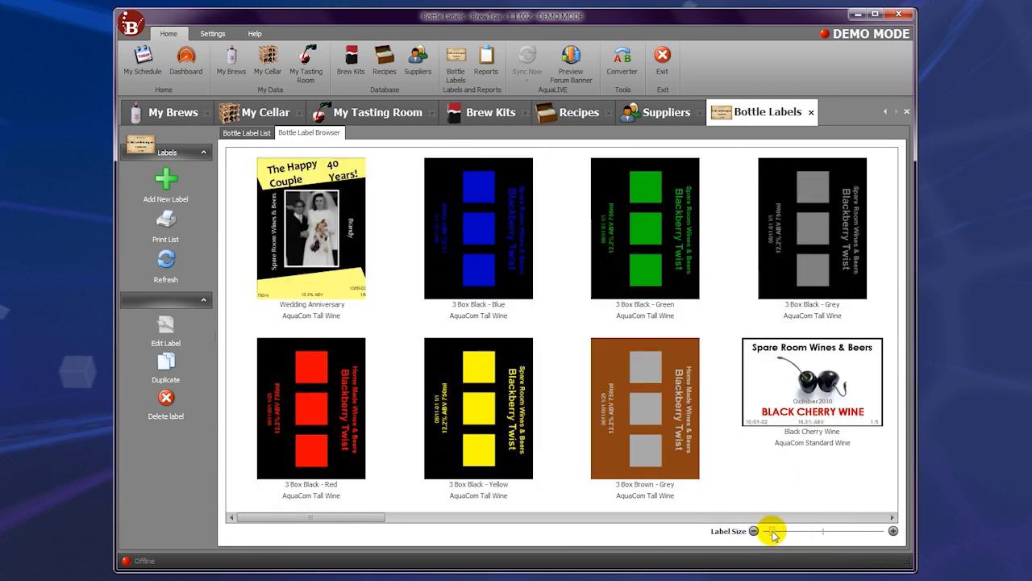
pyautogui.moveTo(354, 517); pyautogui.dragTo(575, 539)
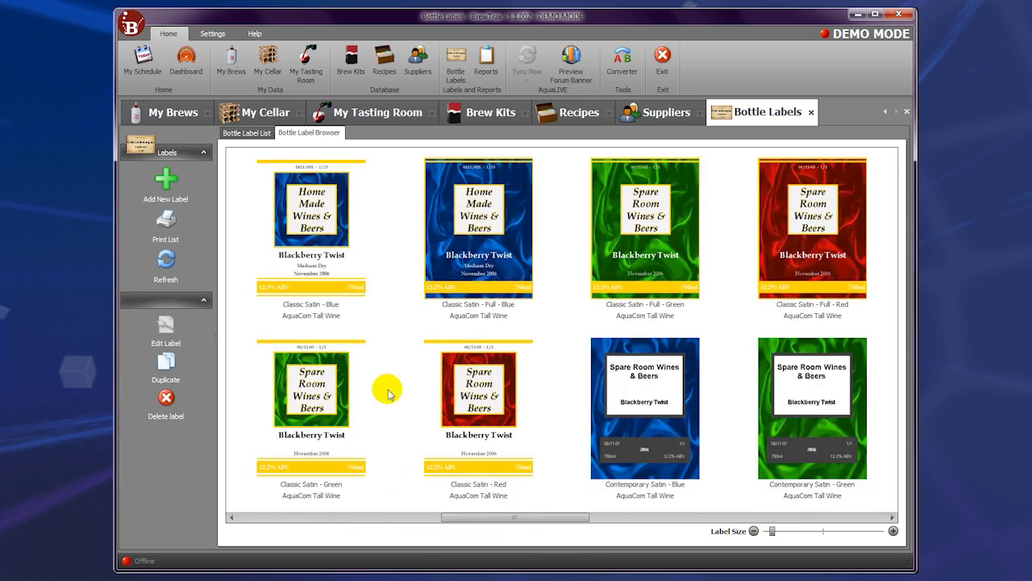
# Return to the Bottle Label List and select the Classic Satin - Blue label under AquaCom Tall Wine
pyautogui.click(250, 133)
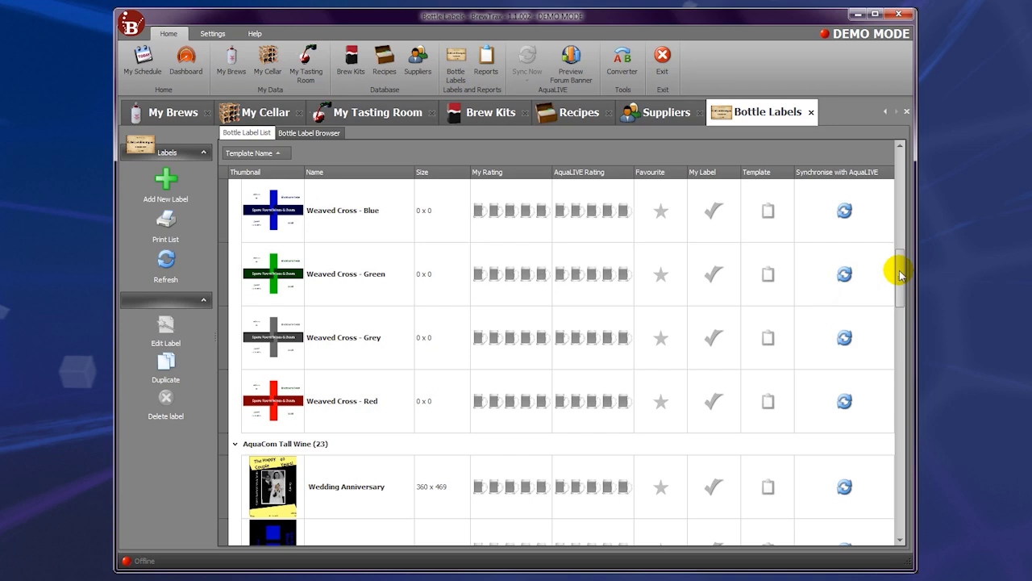
pyautogui.moveTo(900, 275); pyautogui.dragTo(903, 385)
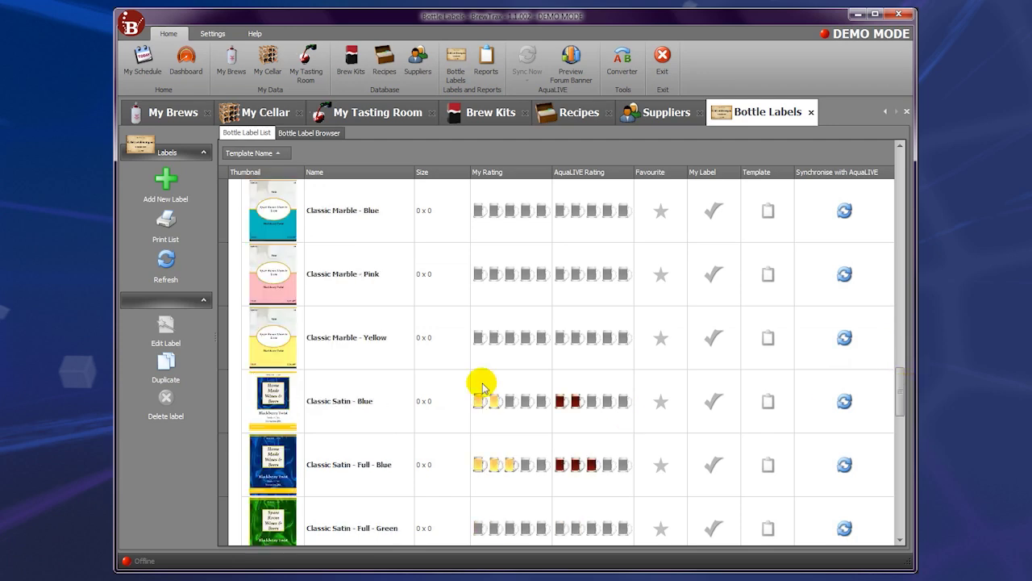
pyautogui.click(279, 401)
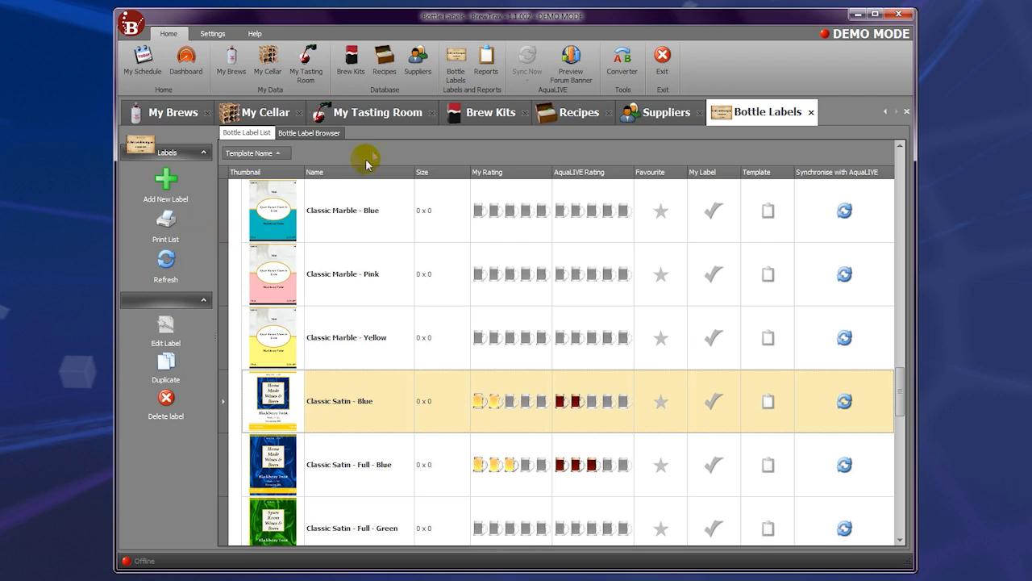
# Open Reports and collapse the Brew Kits, My Brews, My Cellar Bottles and Suppliers groups
pyautogui.click(487, 56)
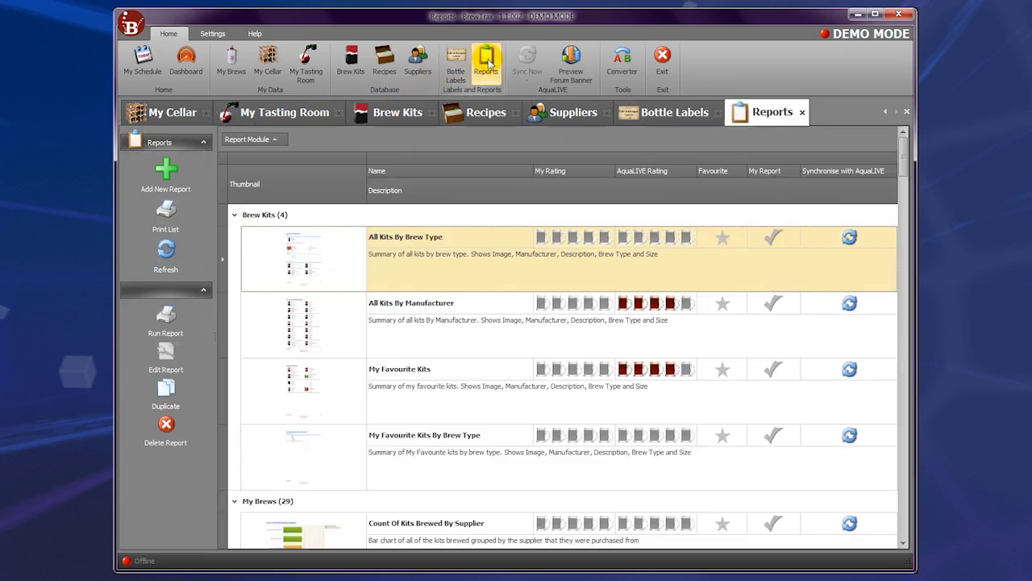
pyautogui.click(234, 215)
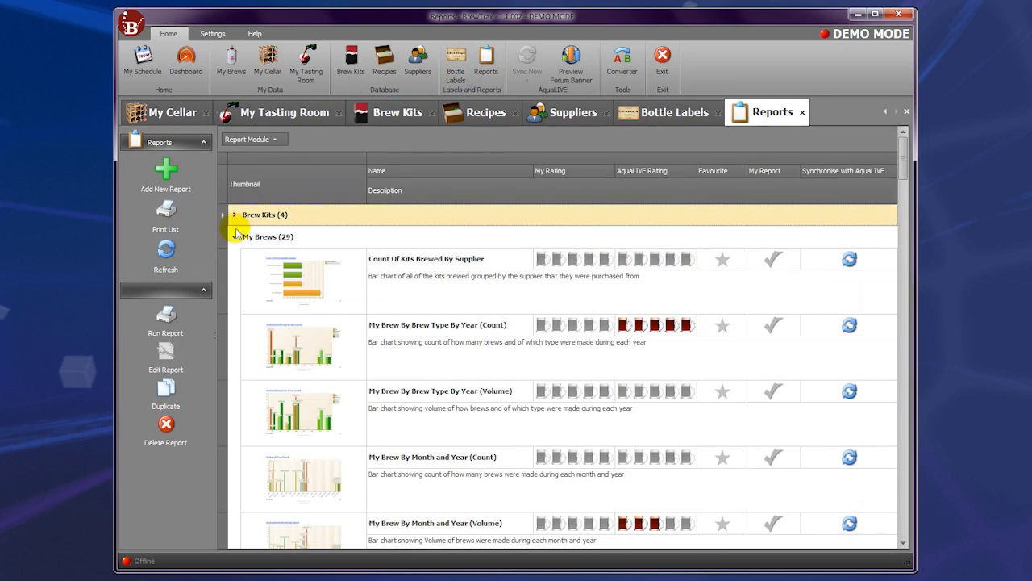
pyautogui.click(233, 236)
pyautogui.click(233, 237)
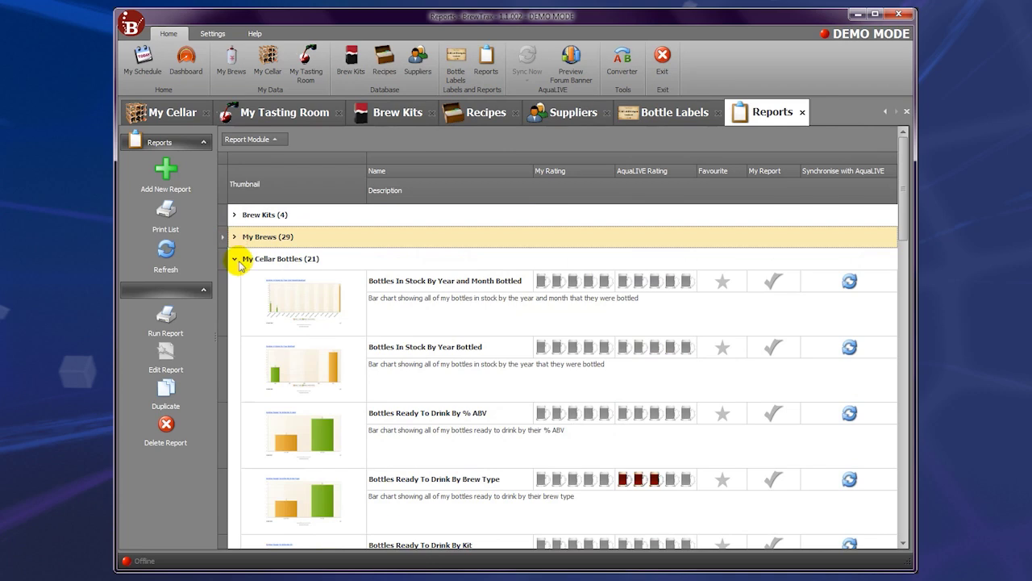
pyautogui.click(235, 258)
pyautogui.click(234, 280)
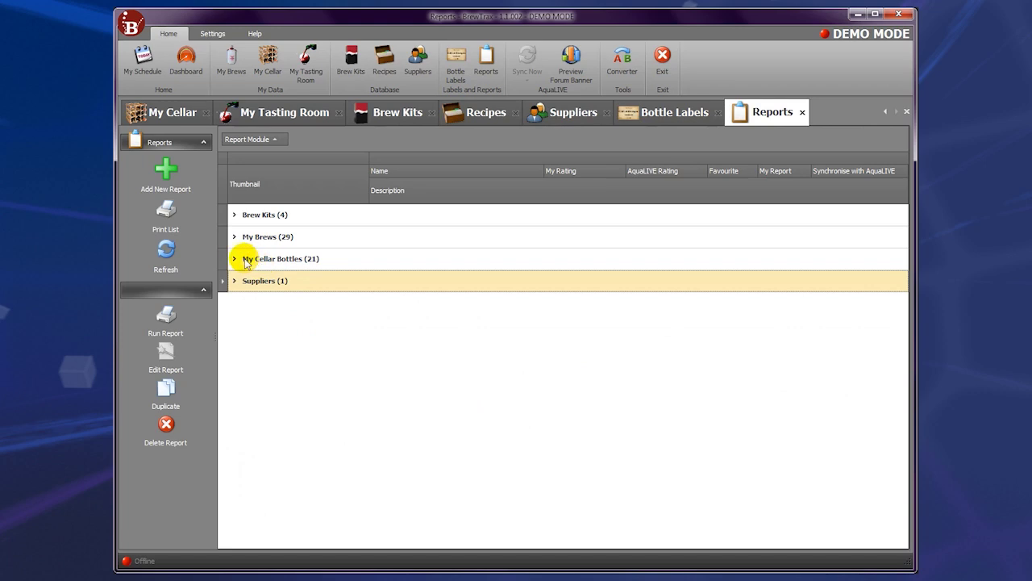
# Expand the My Brews reports, run My Brew By Brew Type By Year (Count), and close its preview
pyautogui.click(234, 237)
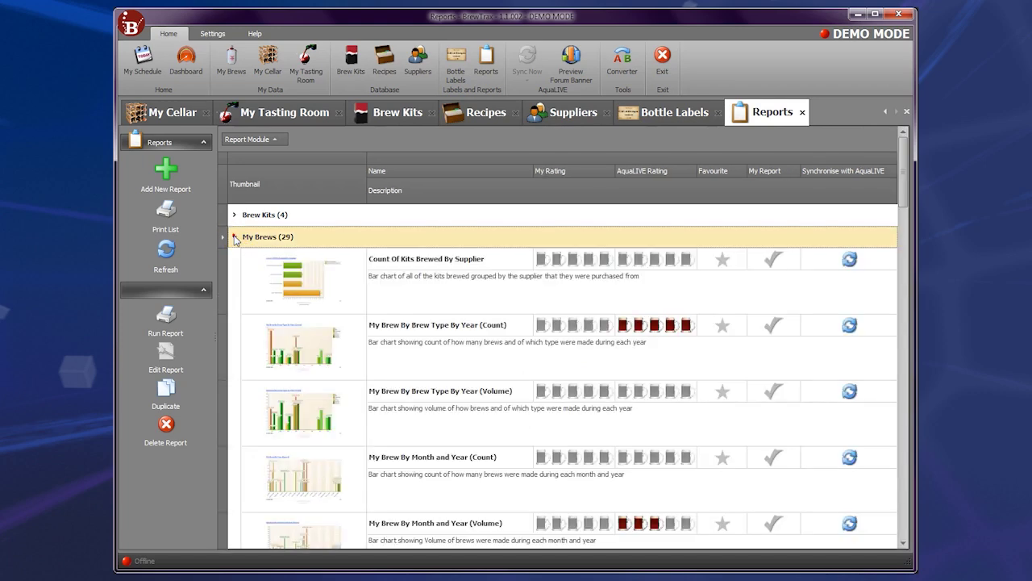
pyautogui.click(292, 340)
pyautogui.click(165, 319)
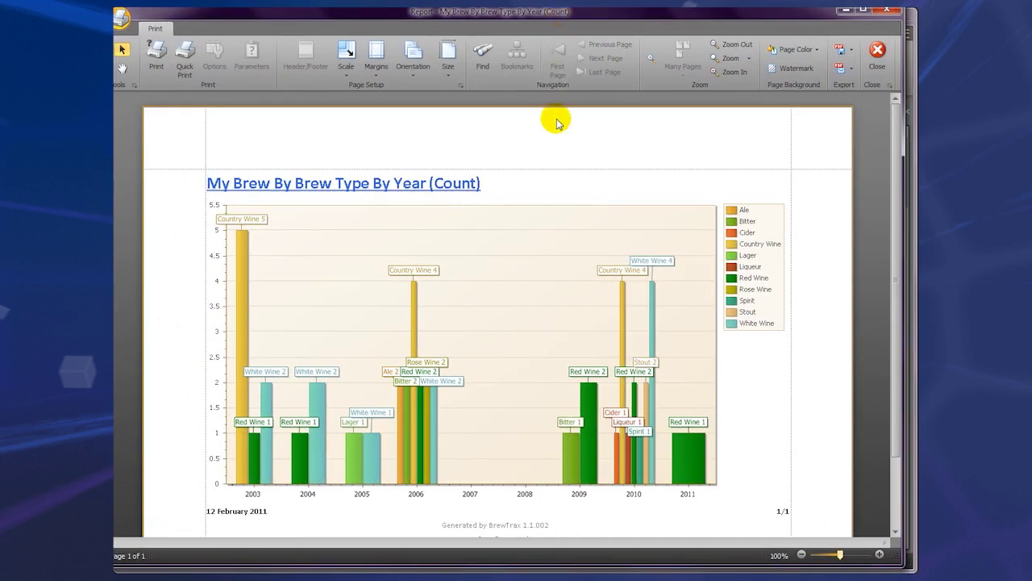
pyautogui.click(877, 55)
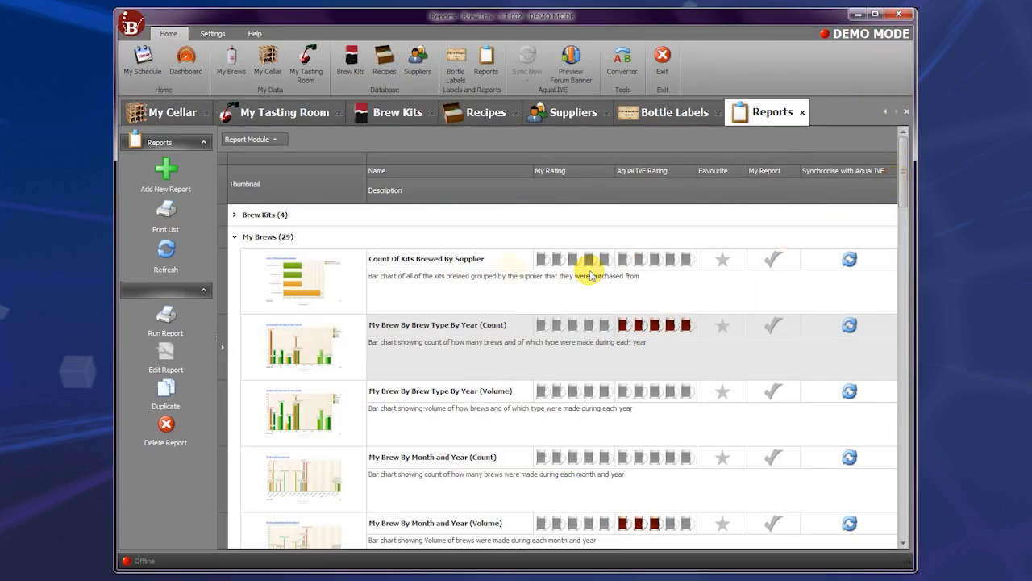
# Show 23 December 2010 in My Schedule's day view, and open a blank new appointment and cancel it
pyautogui.click(142, 60)
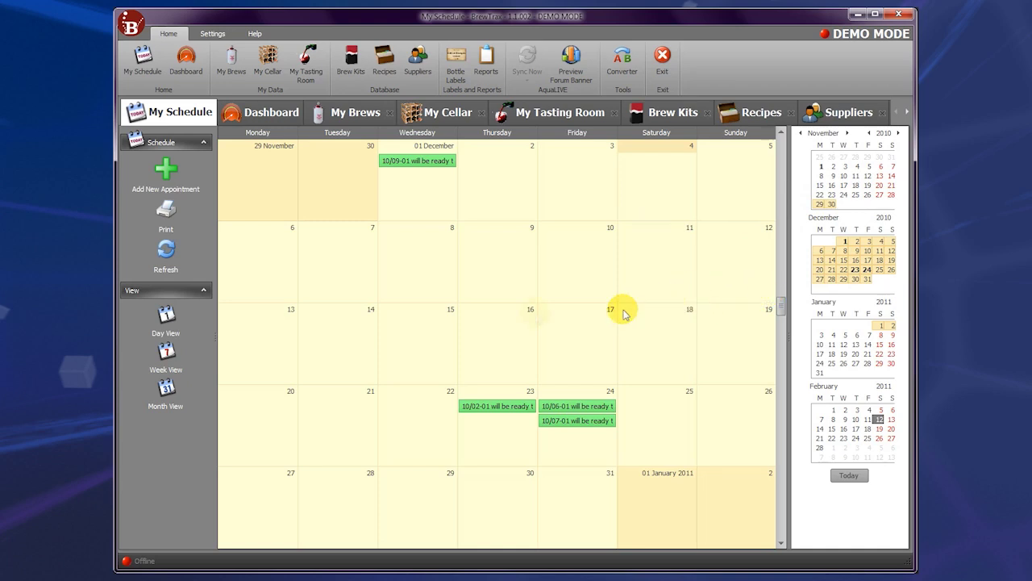
pyautogui.click(165, 326)
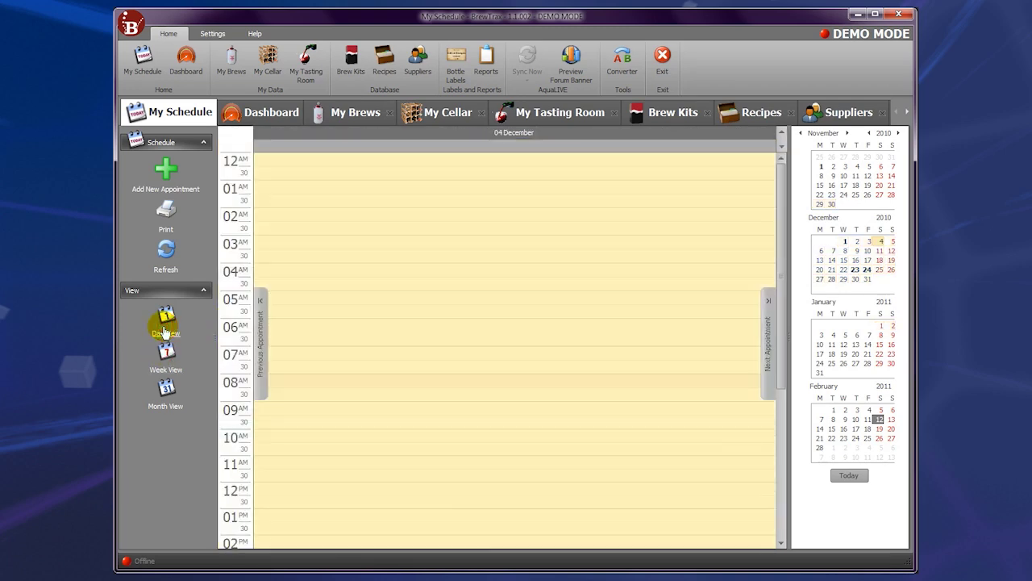
pyautogui.click(854, 271)
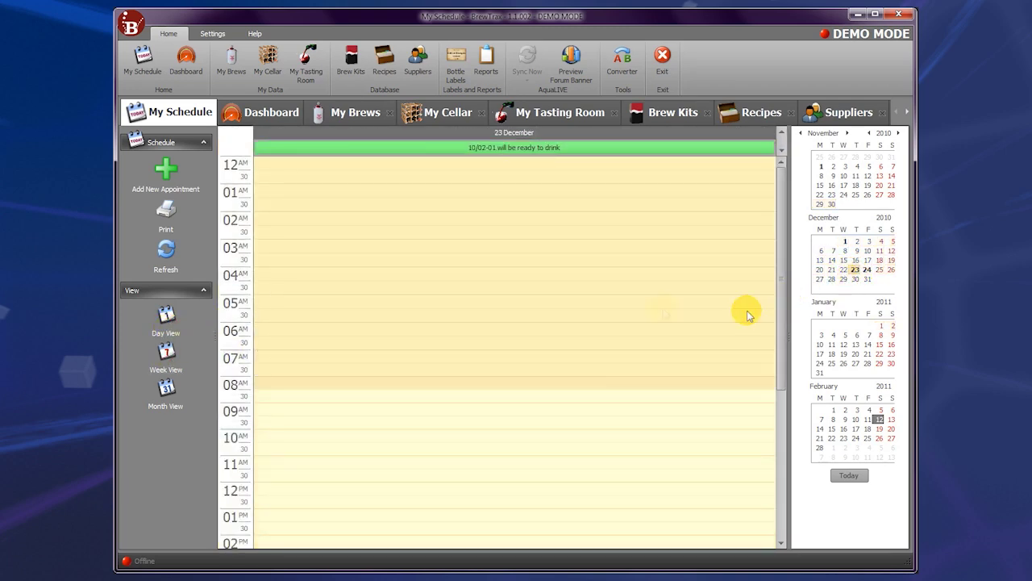
pyautogui.click(167, 179)
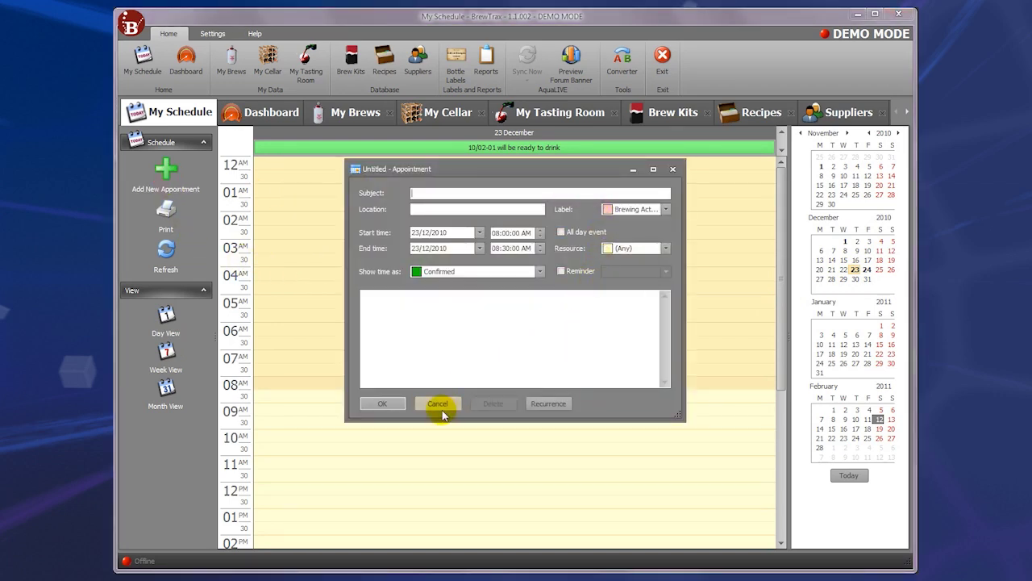
pyautogui.click(438, 405)
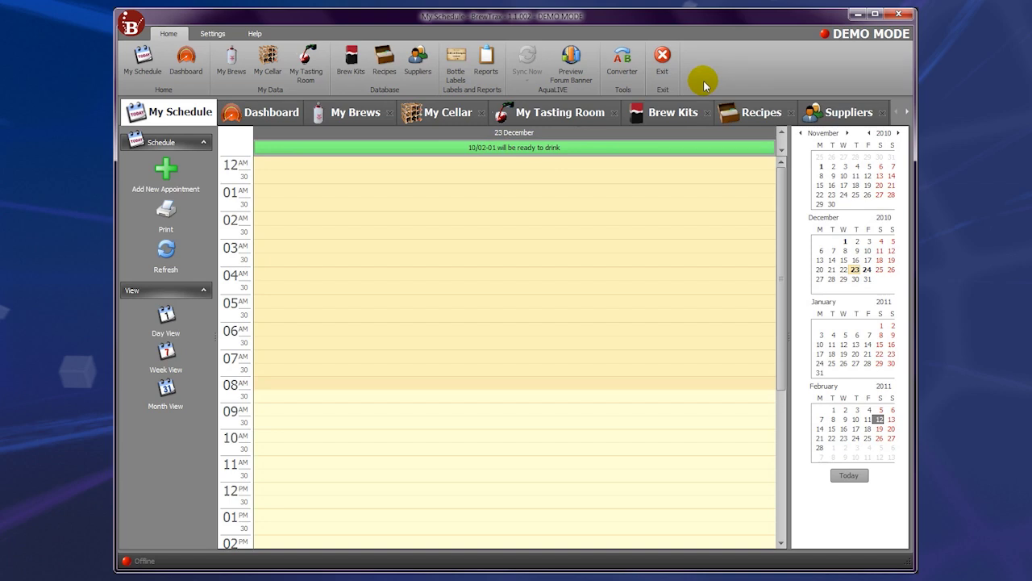
# Preview the forum banner, switch its code type to Basic HTML, highlight the alt text line in the code, and close the preview
pyautogui.click(570, 61)
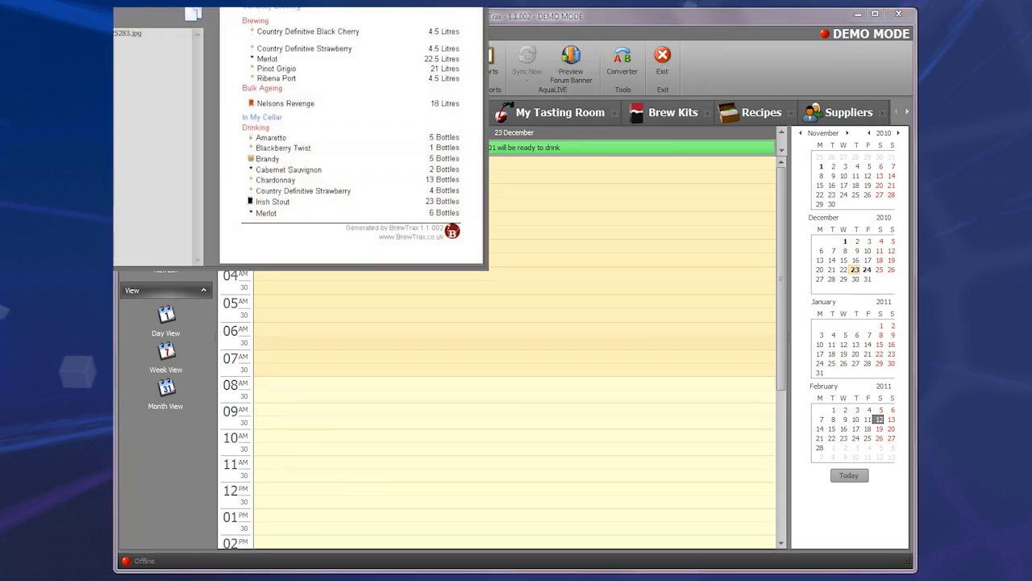
pyautogui.moveTo(418, 0); pyautogui.dragTo(686, 176)
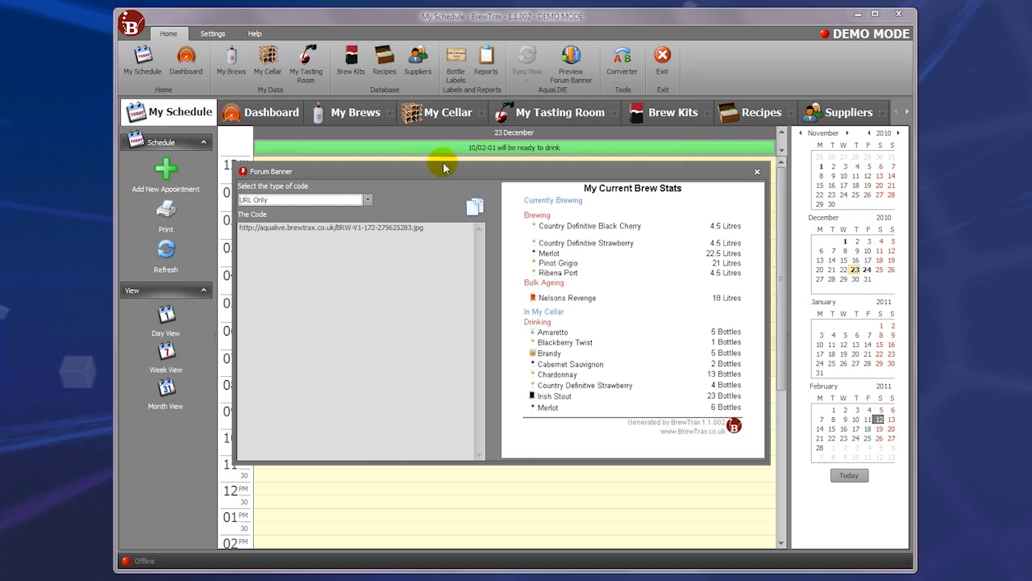
pyautogui.click(367, 199)
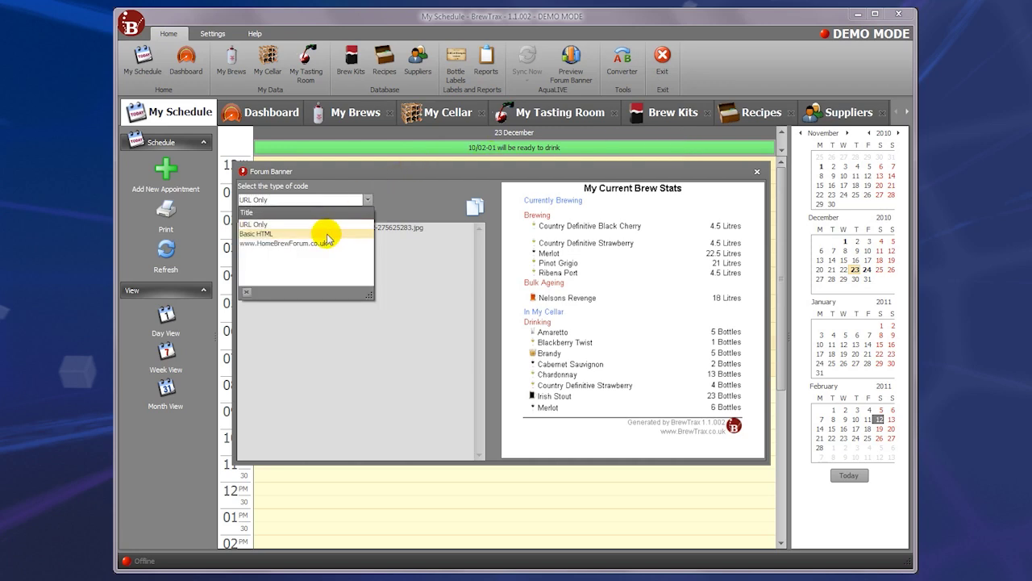
pyautogui.click(327, 233)
pyautogui.moveTo(423, 241); pyautogui.dragTo(211, 246)
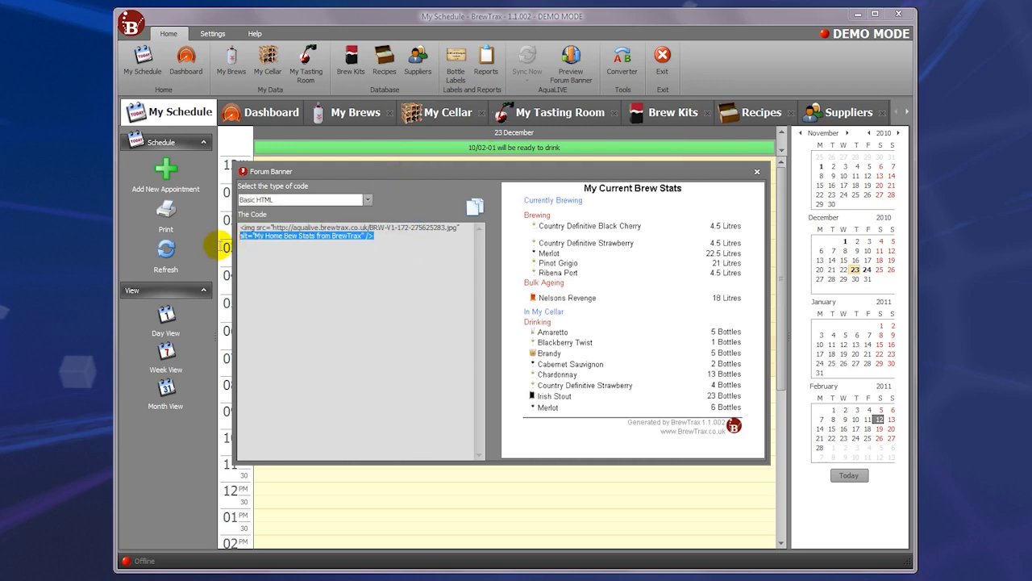
pyautogui.click(390, 235)
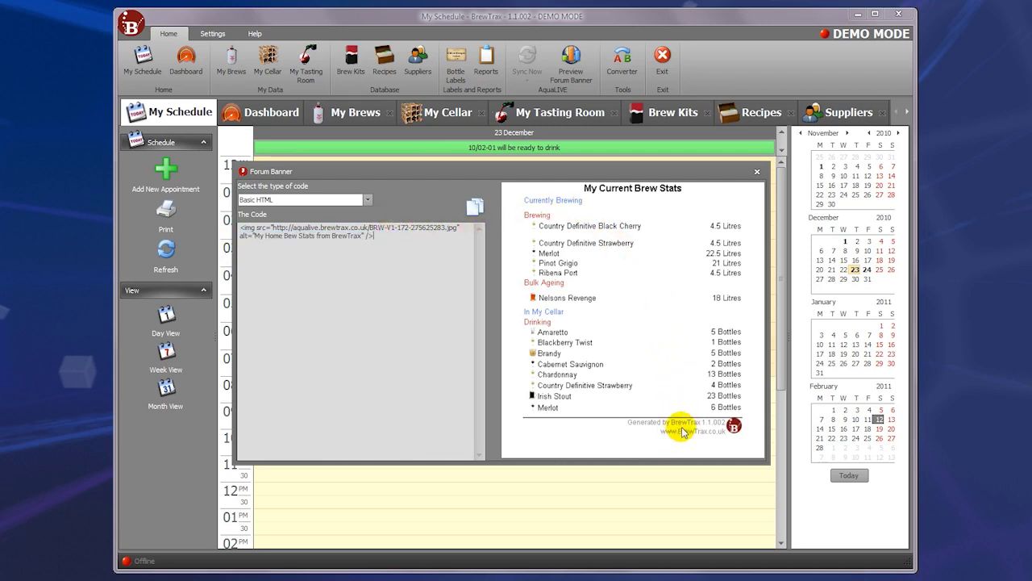
pyautogui.click(757, 171)
# View the unit Converter and the program Settings, closing each one without changing any values
pyautogui.click(623, 63)
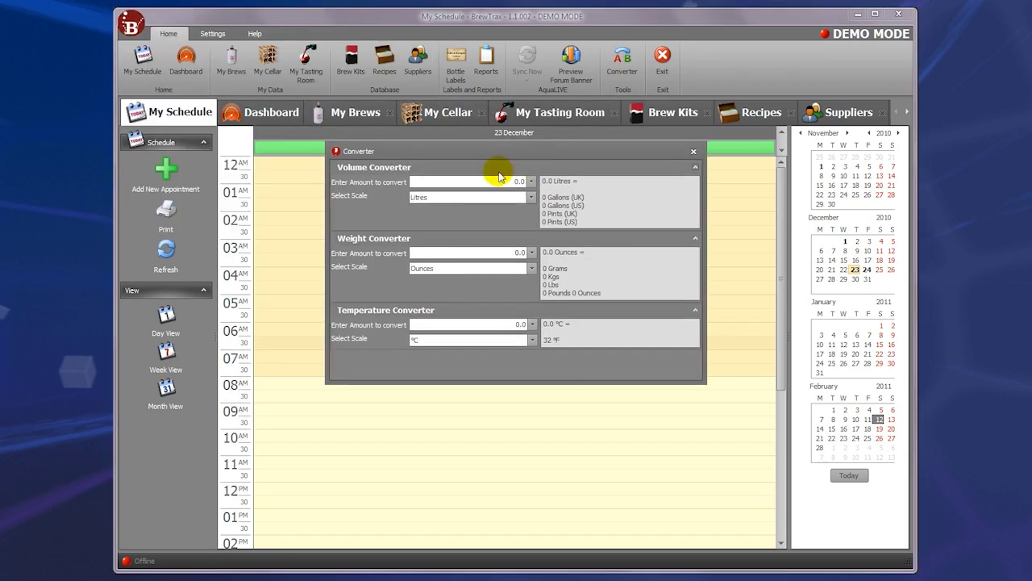
pyautogui.click(691, 152)
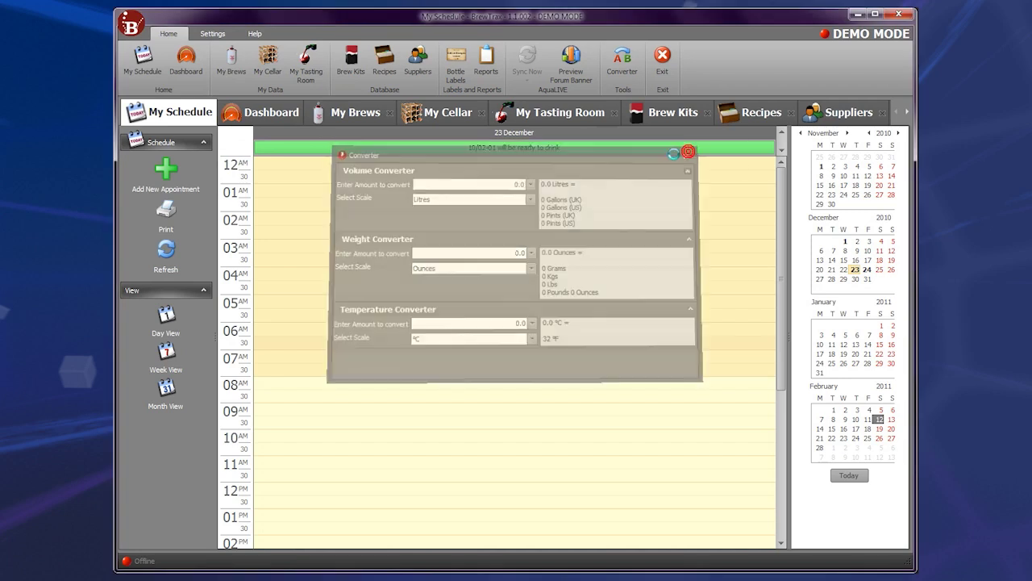
pyautogui.click(210, 35)
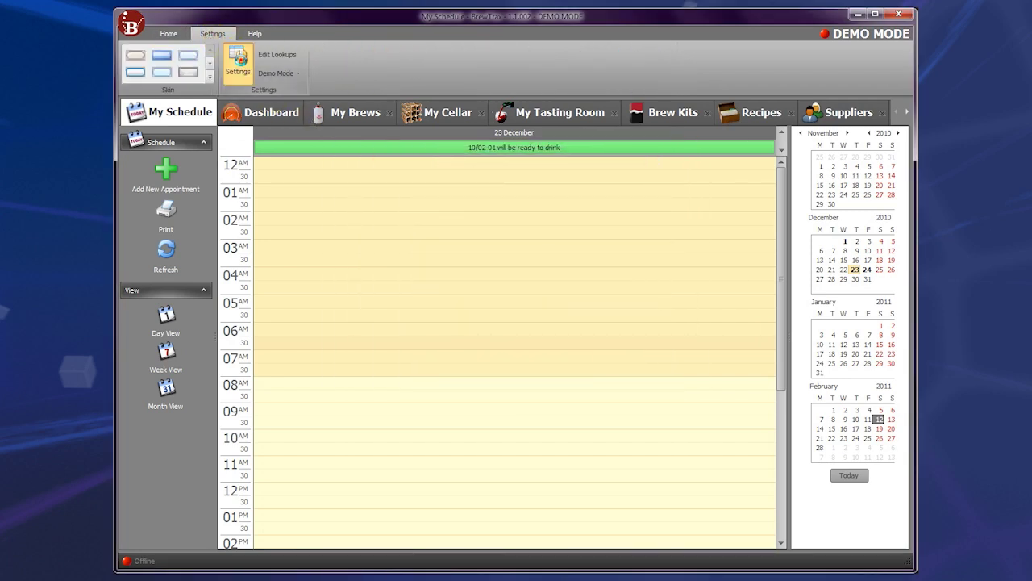
pyautogui.click(238, 61)
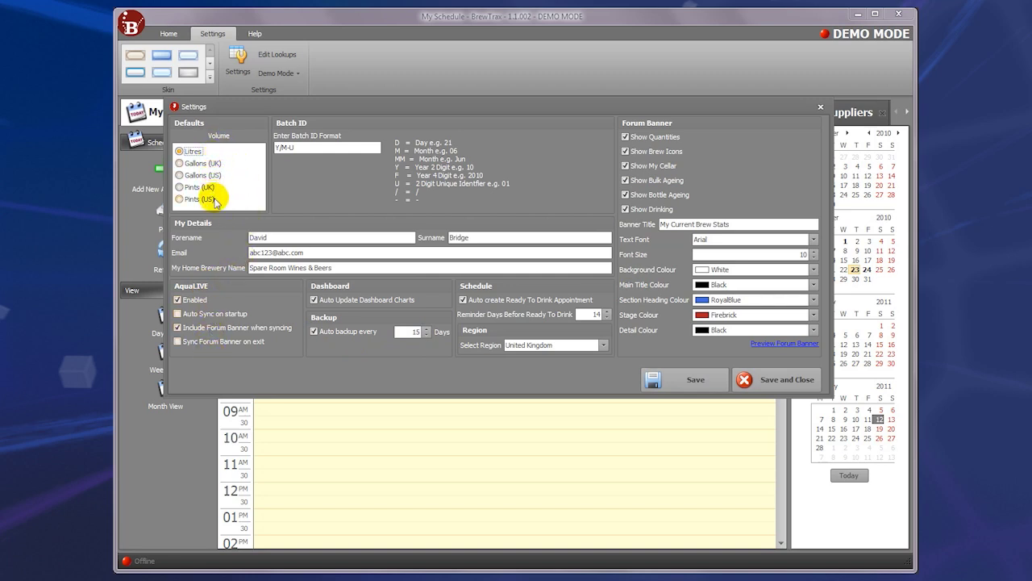
pyautogui.click(821, 107)
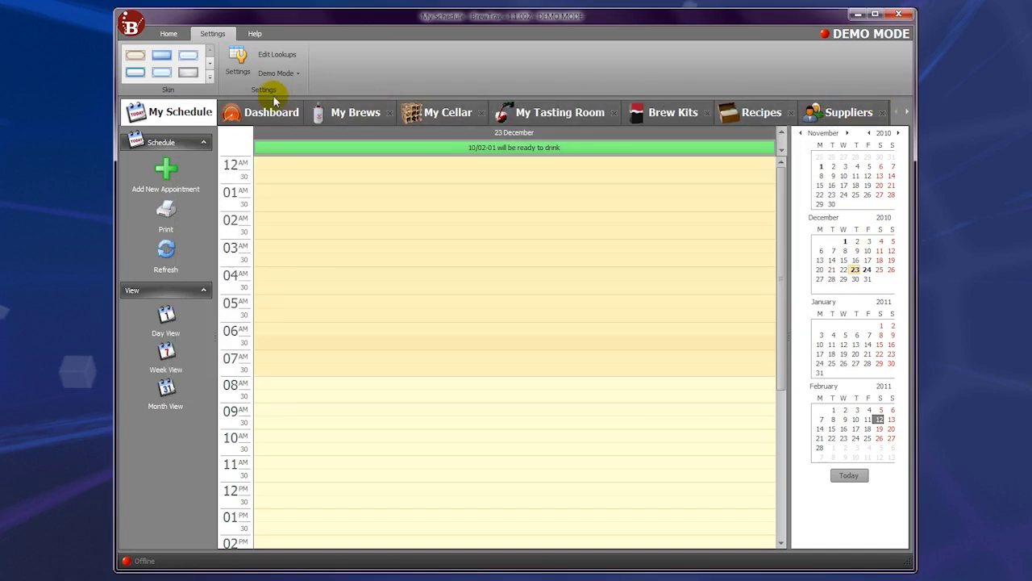
# Apply the Halloween skin with pumpkin icons and open My Brews to view it
pyautogui.click(208, 78)
pyautogui.moveTo(423, 87); pyautogui.dragTo(424, 143)
pyautogui.click(401, 136)
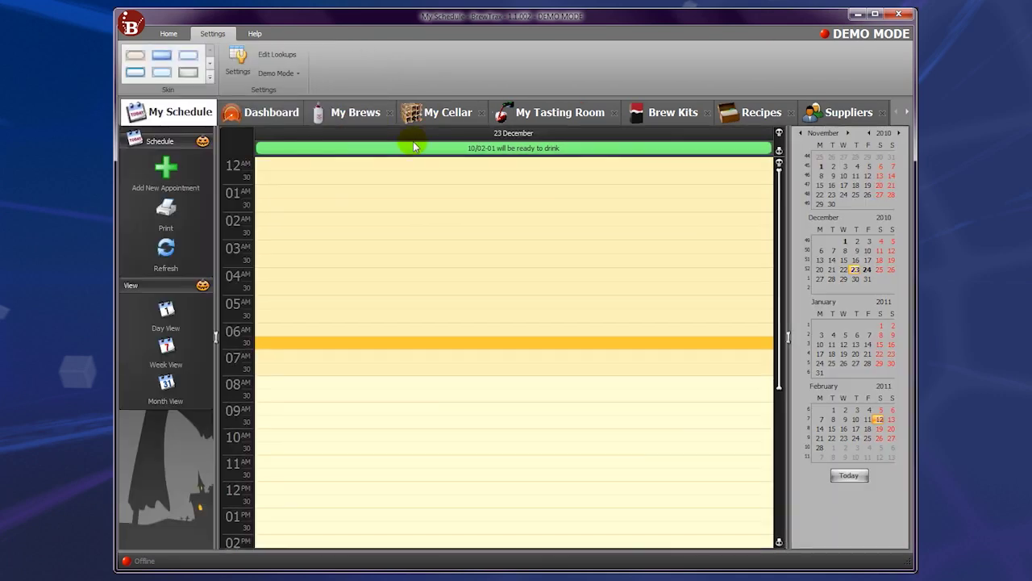
pyautogui.click(355, 112)
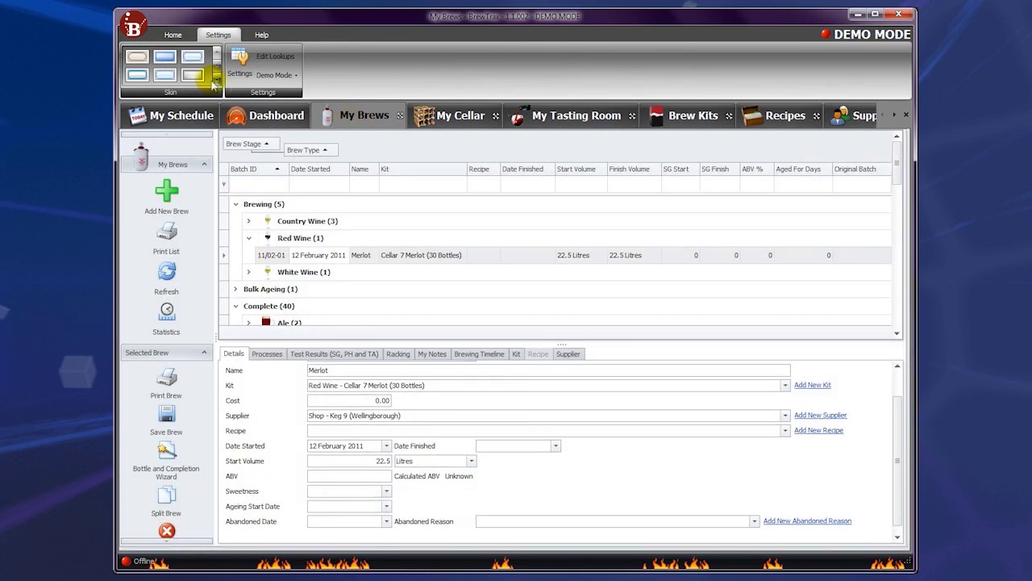
# Try out three more skins on My Brews: a light blue one, a snowy Christmas one and a dark one
pyautogui.click(215, 80)
pyautogui.click(205, 66)
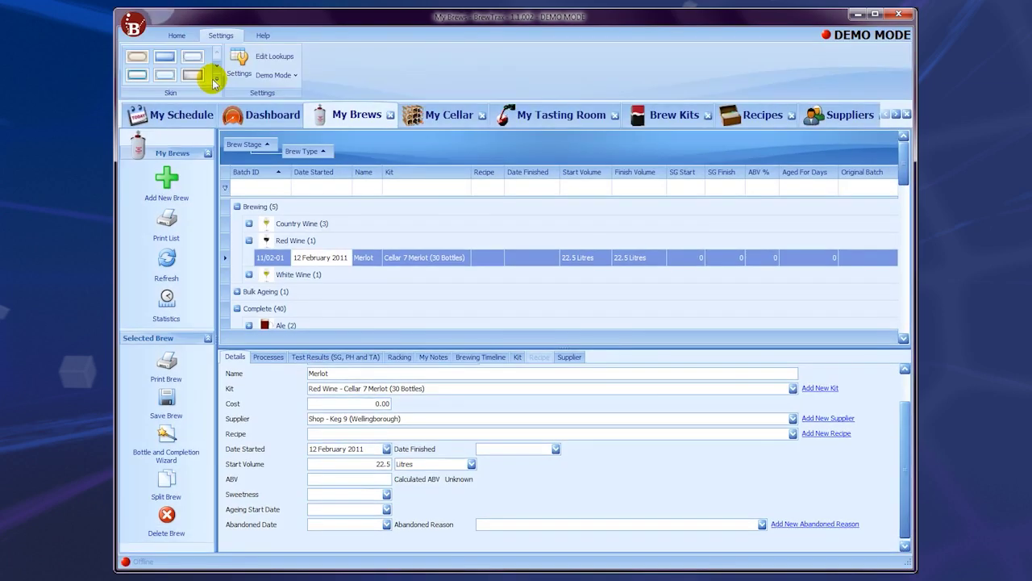
pyautogui.click(215, 81)
pyautogui.moveTo(427, 71); pyautogui.dragTo(423, 108)
pyautogui.click(152, 117)
pyautogui.click(217, 80)
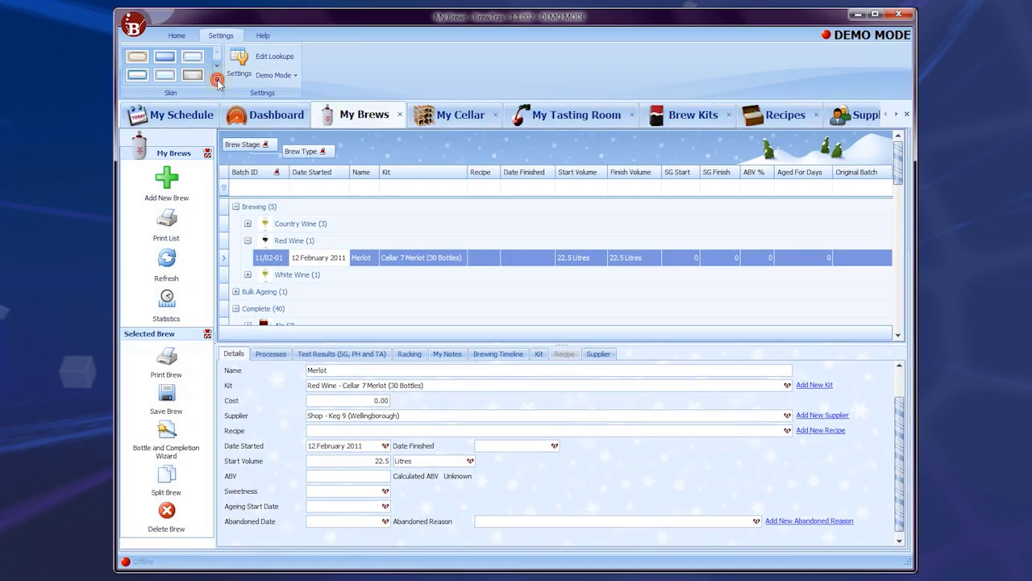
pyautogui.scroll(-5, 430, 108)
pyautogui.click(341, 207)
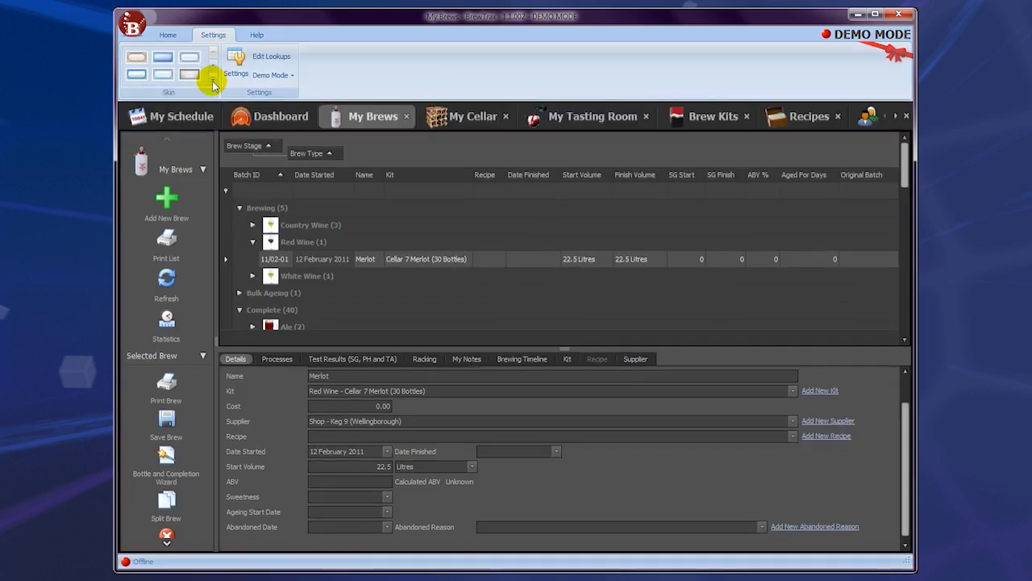
# Restore the original grey skin and return to the Dashboard
pyautogui.click(215, 80)
pyautogui.click(288, 161)
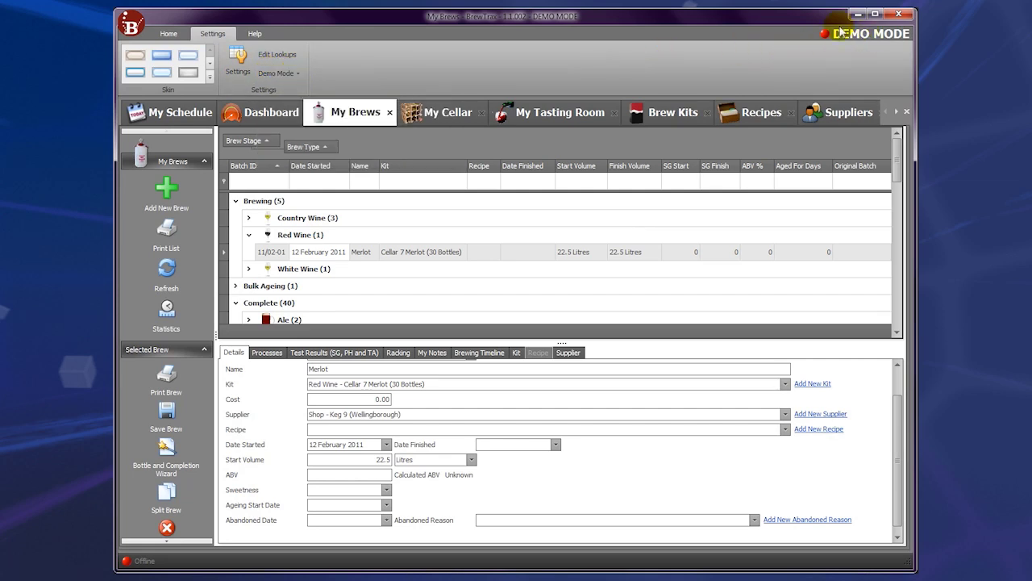
pyautogui.click(169, 33)
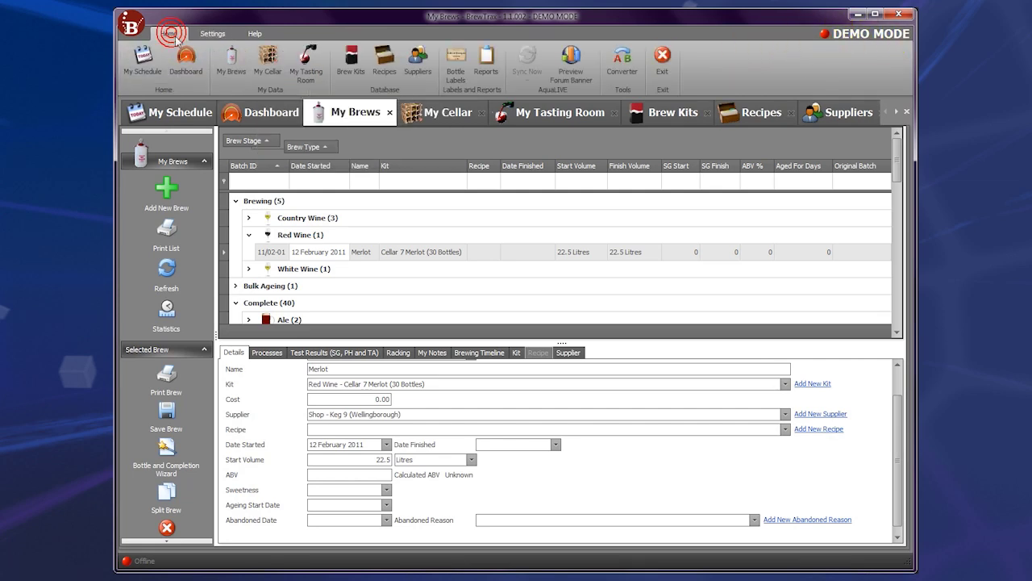
pyautogui.click(252, 113)
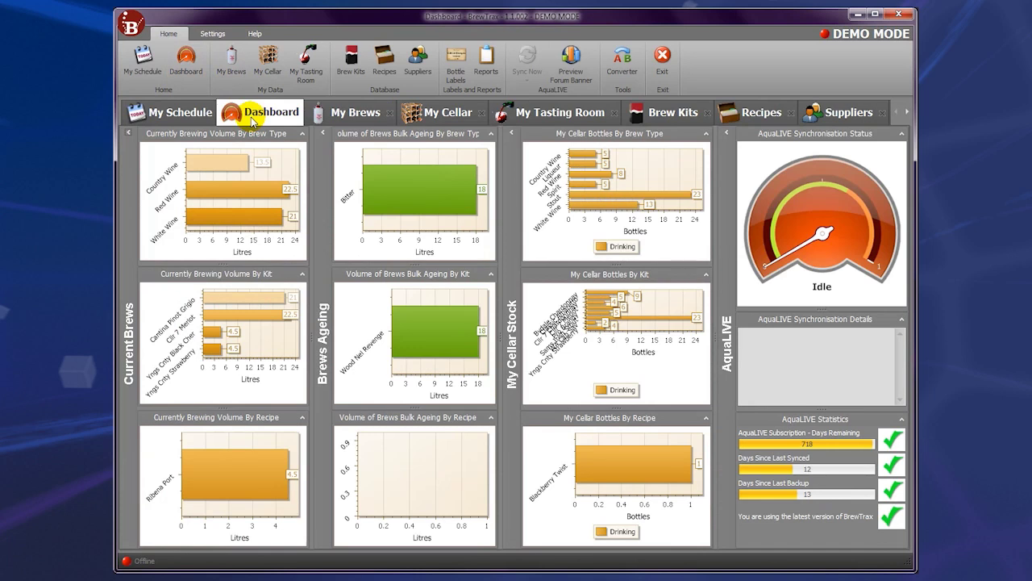